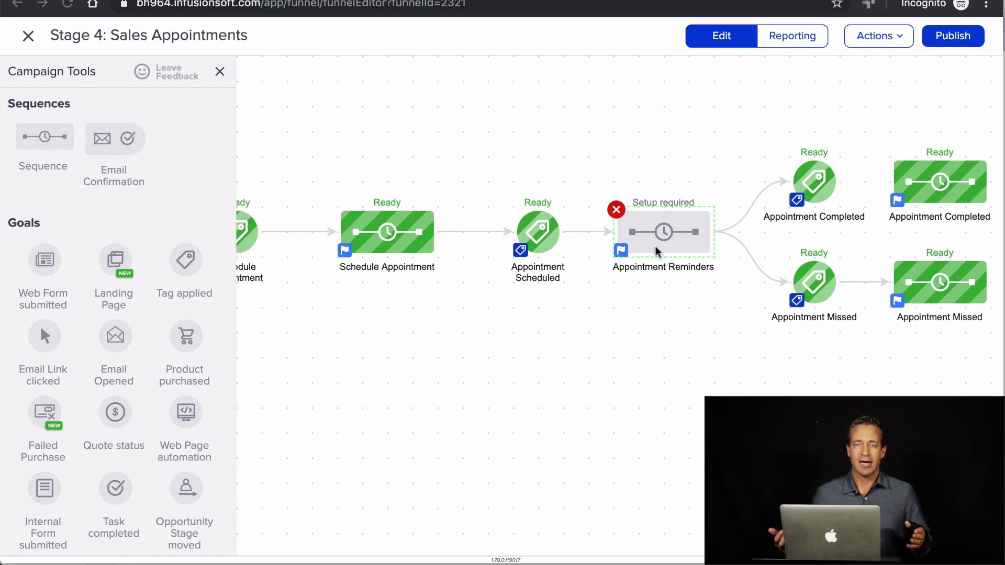
- Open the Appointment Reminders sequence and bring up its Map For Rep email for editing
double_click(656, 252)
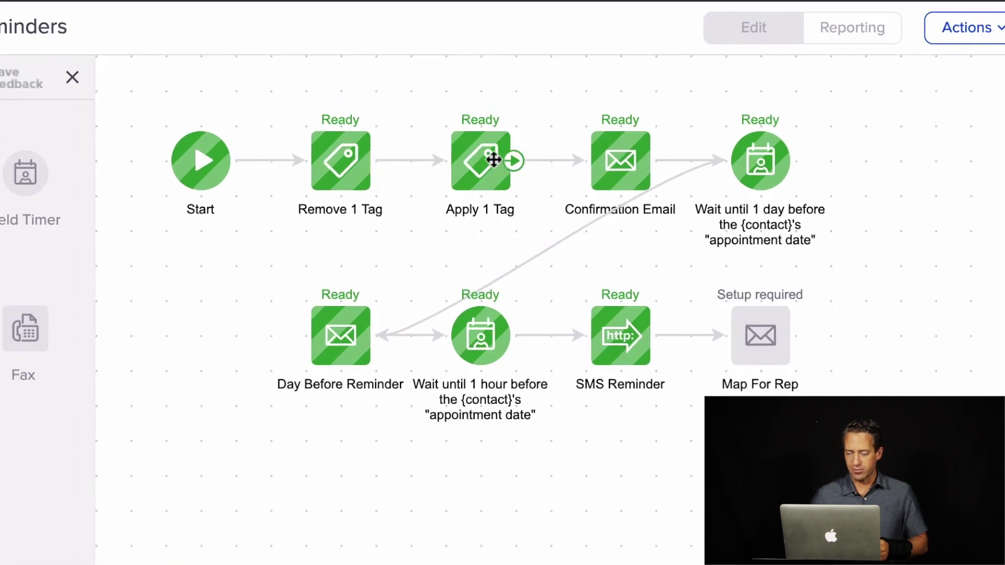
left_click(620, 162)
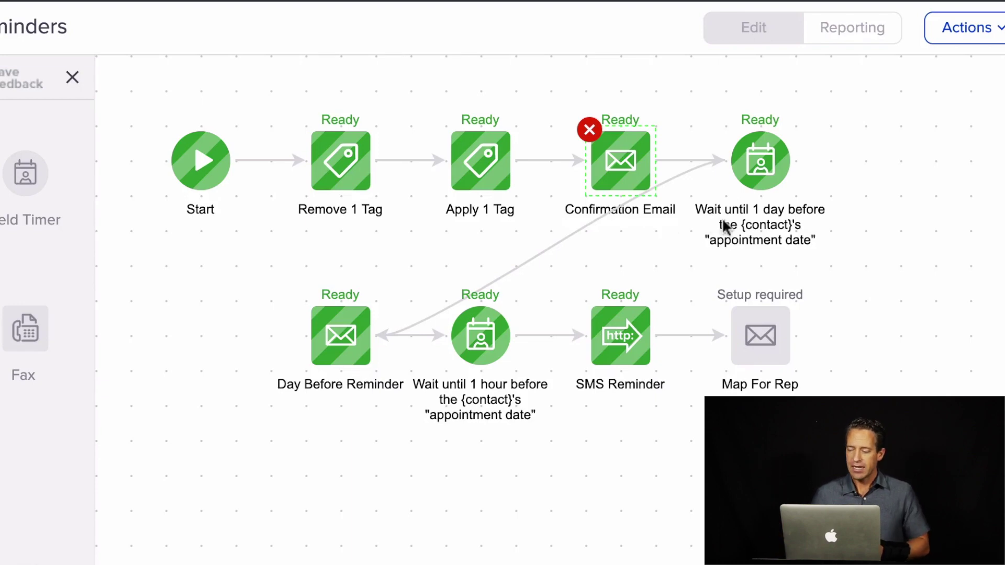
left_click_drag(699, 108, 818, 245)
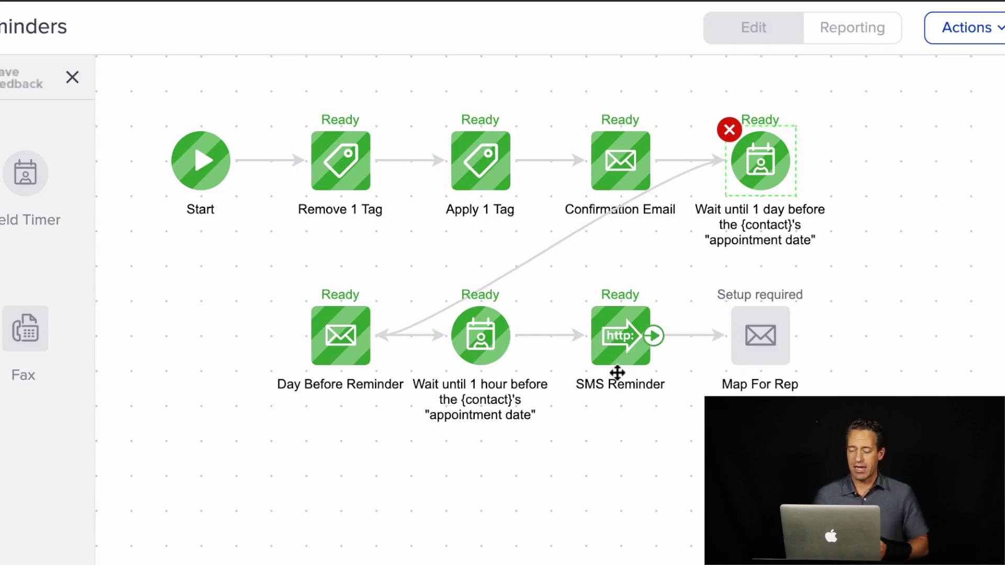
double_click(761, 343)
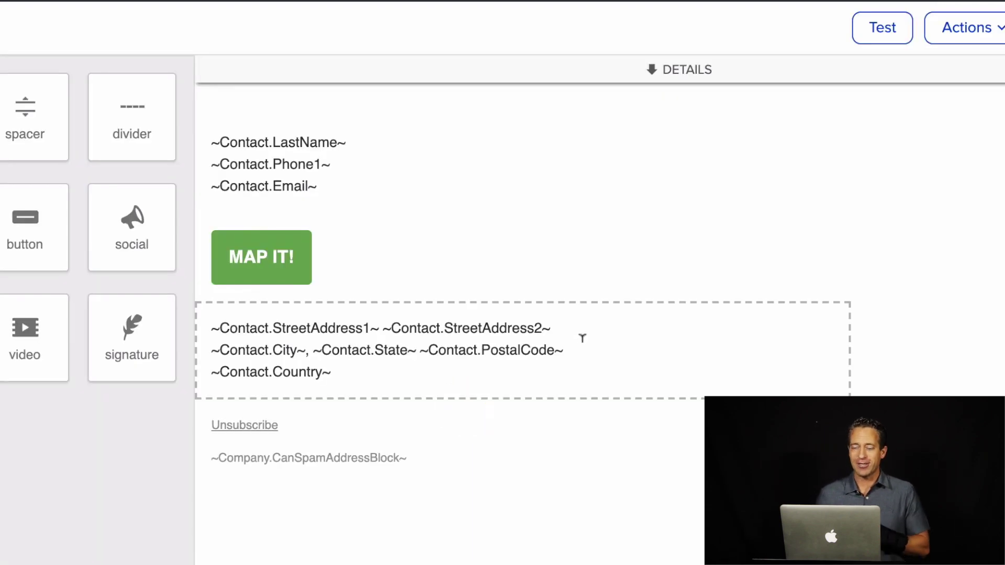
- Expand the email's details and save the recipient as Other with the ~Owner.Email~ merge field as the address
left_click(559, 77)
left_click(445, 122)
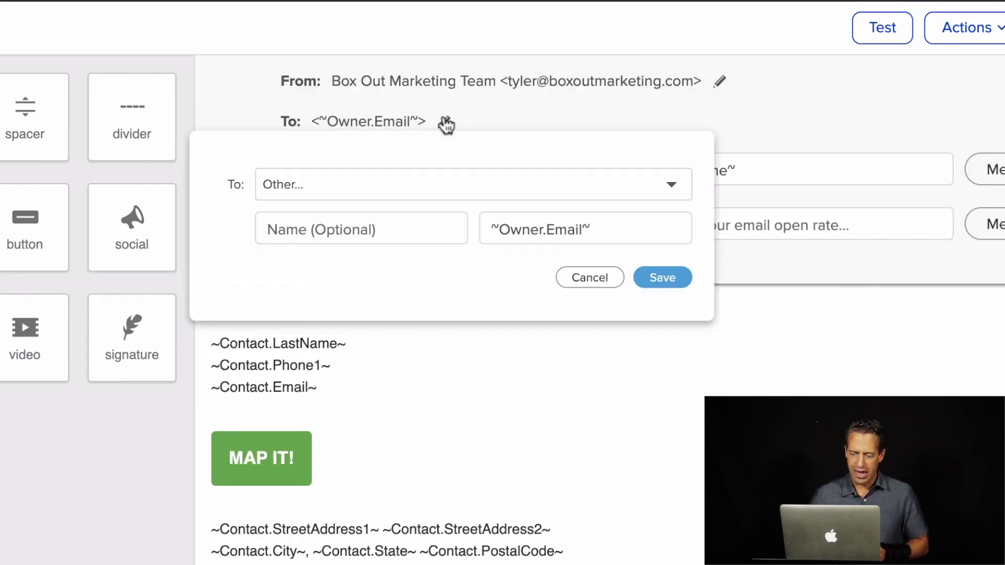
left_click(428, 183)
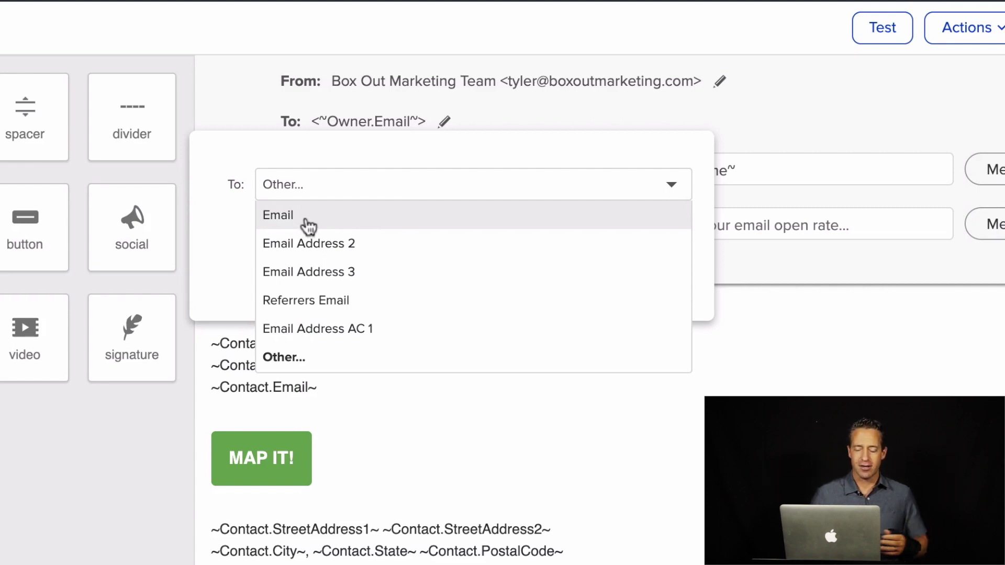
left_click(291, 356)
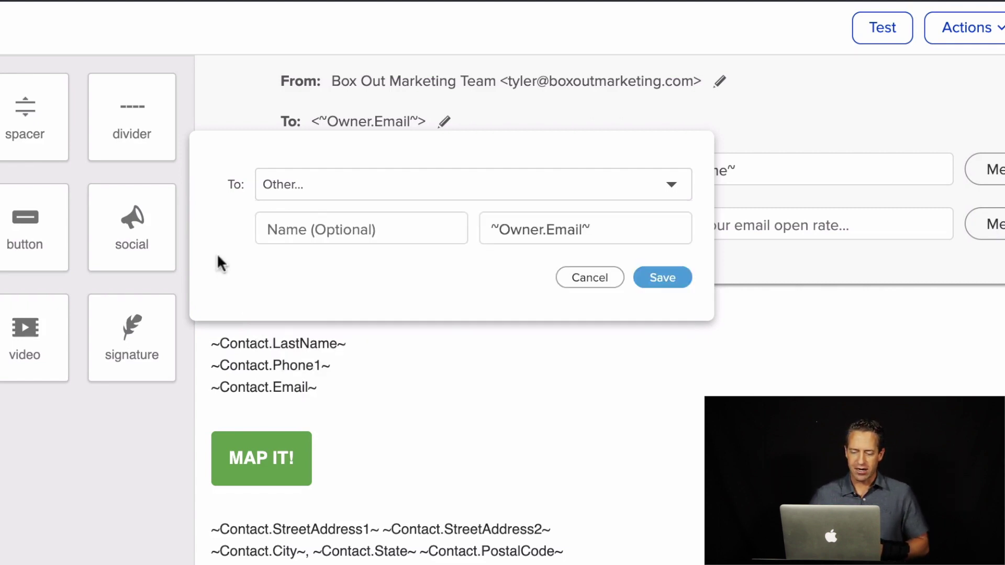
triple_click(527, 223)
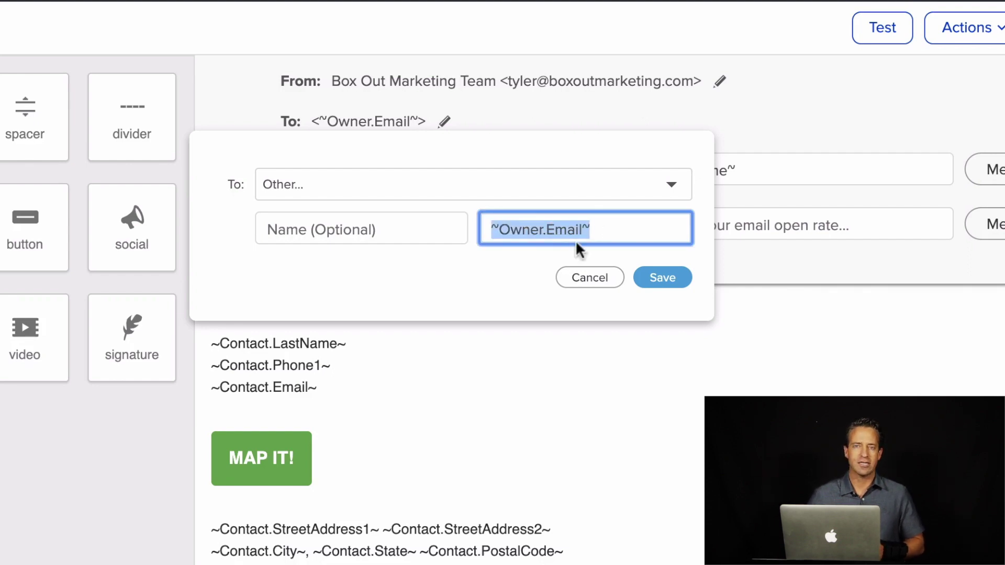
left_click(663, 281)
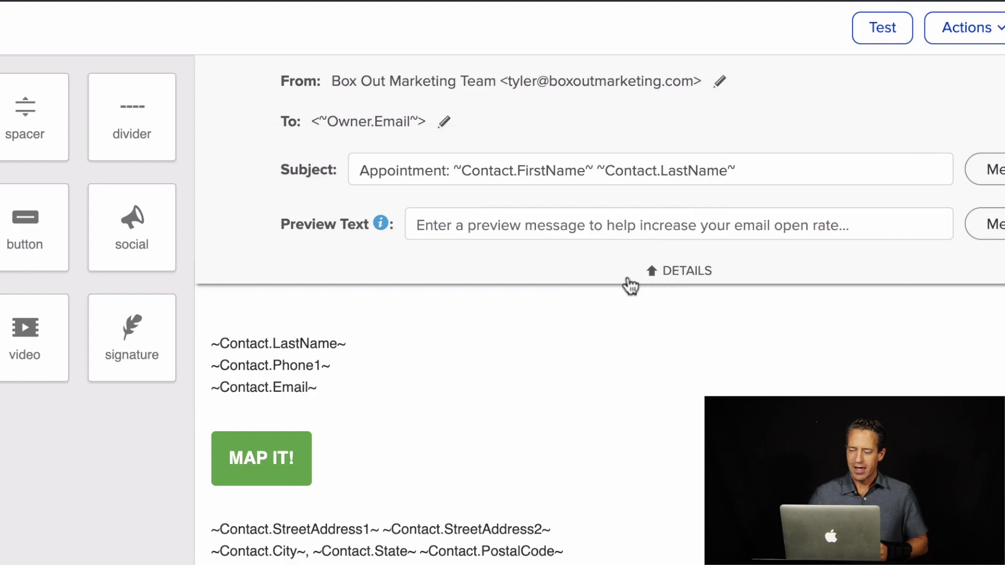
- Examine the subject line's Appointment label and its contact name merge fields
triple_click(370, 171)
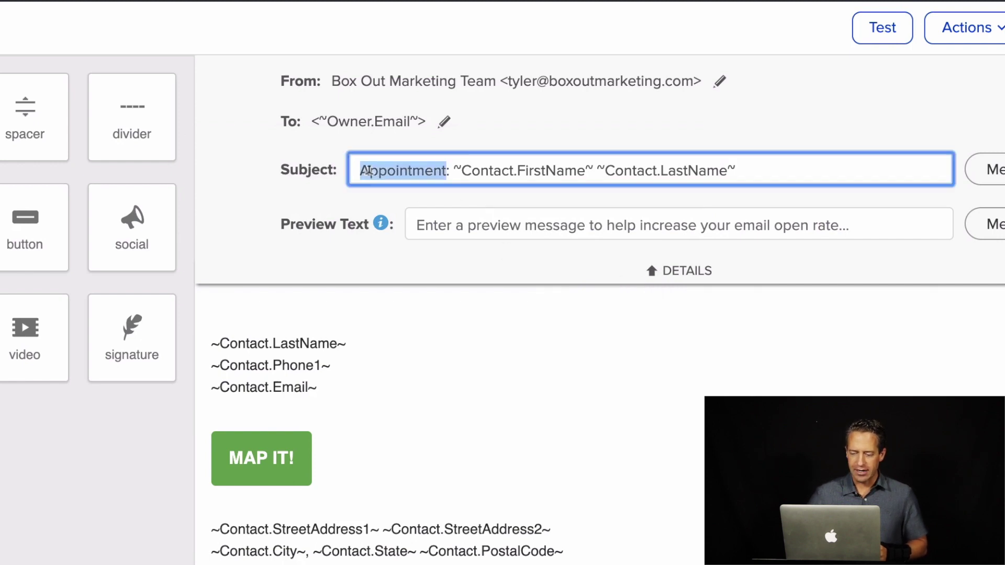
left_click(459, 171)
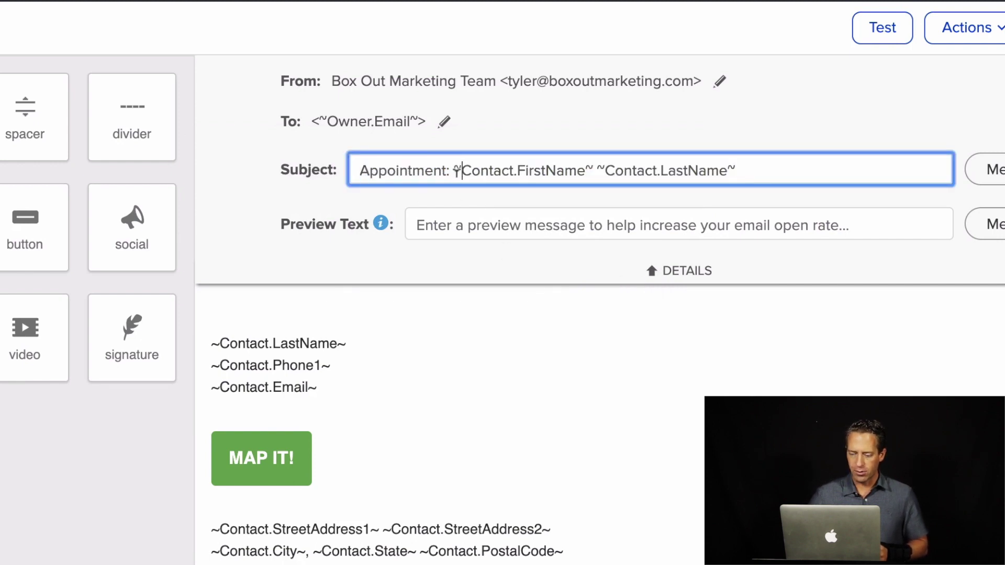
left_click_drag(455, 171, 573, 192)
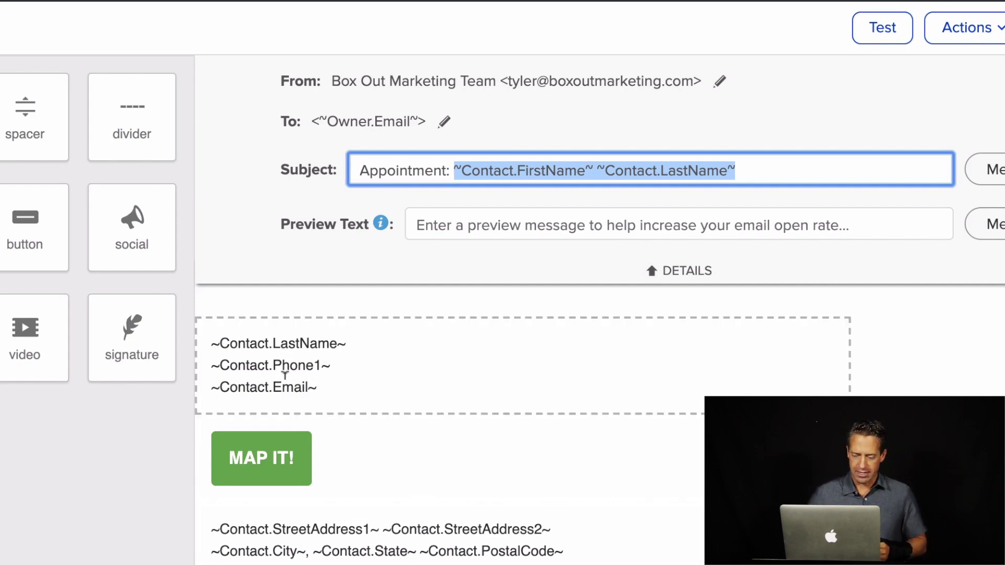
- Insert the ~Contact.FirstName~ merge field before ~Contact.LastName~ in the email's contact text block
left_click(203, 350)
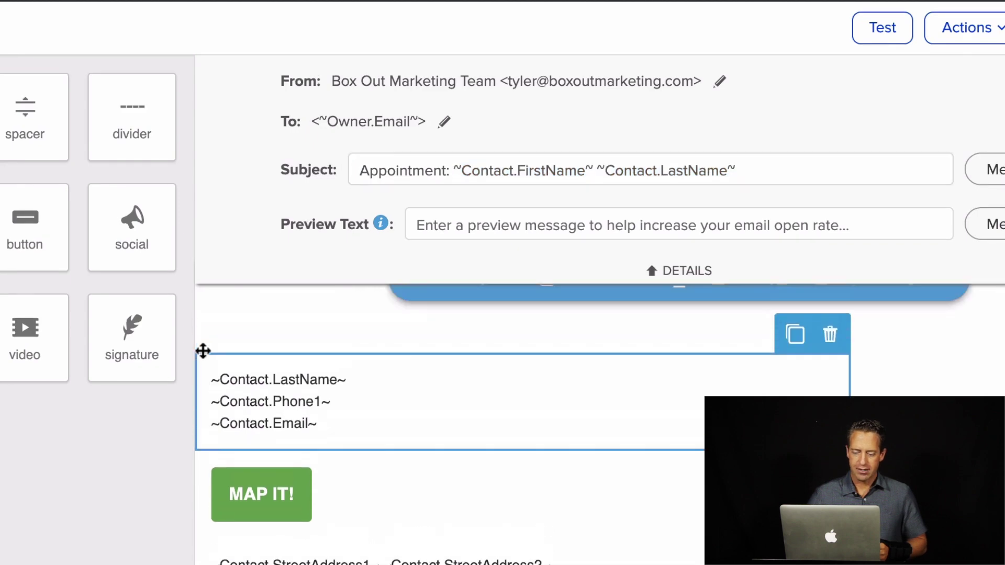
left_click(209, 417)
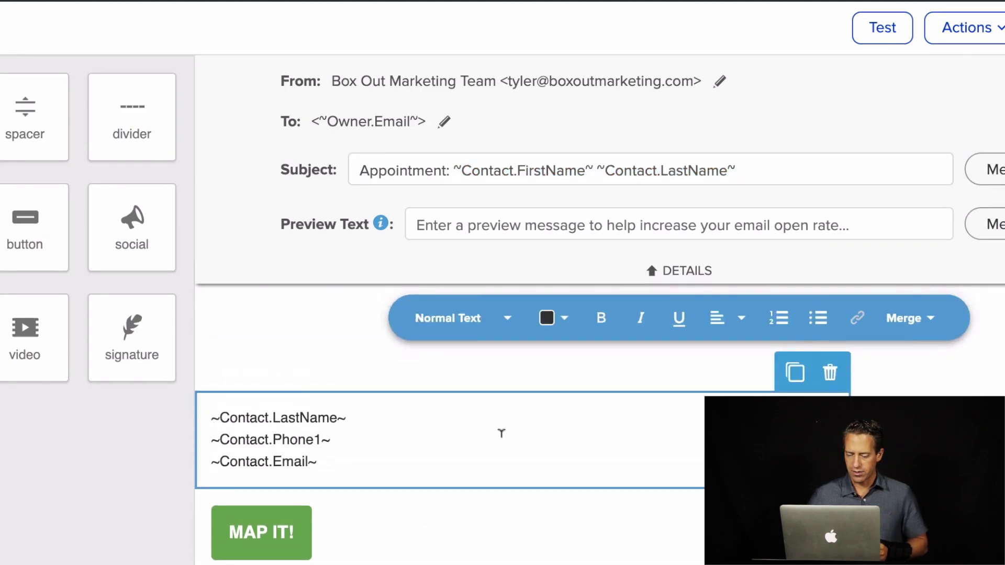
left_click(924, 322)
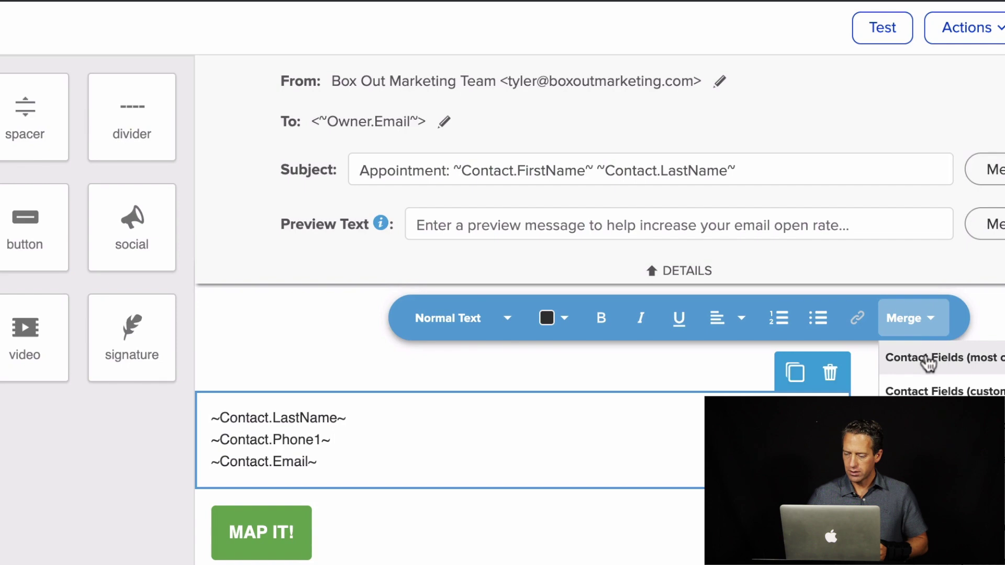
left_click(974, 360)
left_click(939, 387)
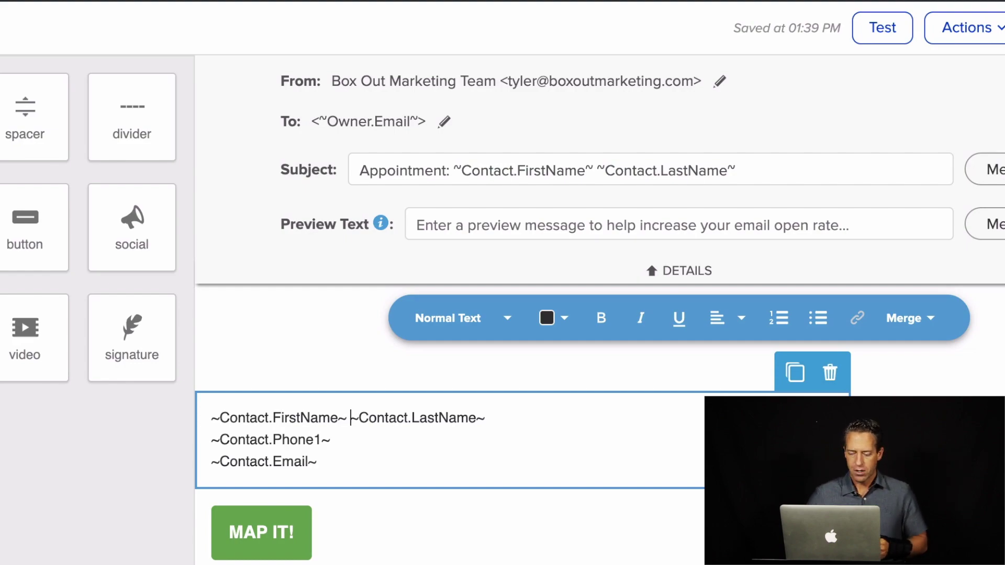
- Switch to Google Maps and examine the searched address and how the map's URL is built around it
left_click(503, 8)
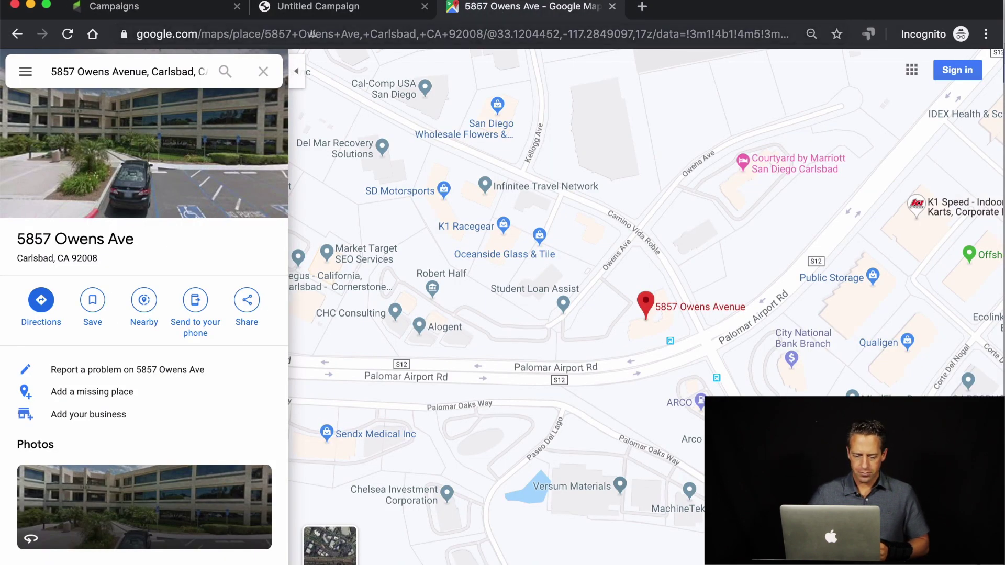
triple_click(85, 71)
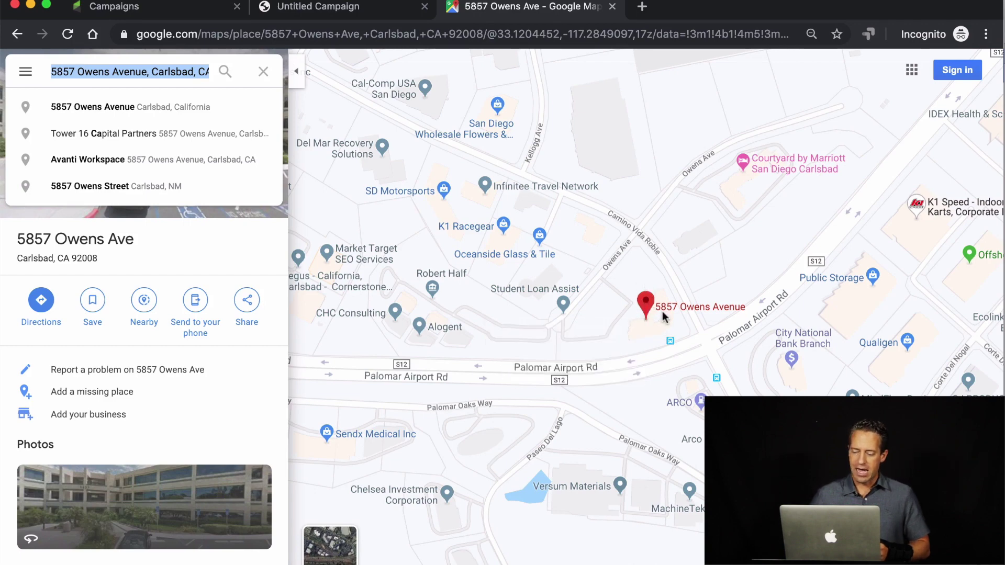
left_click(266, 33)
left_click(267, 34)
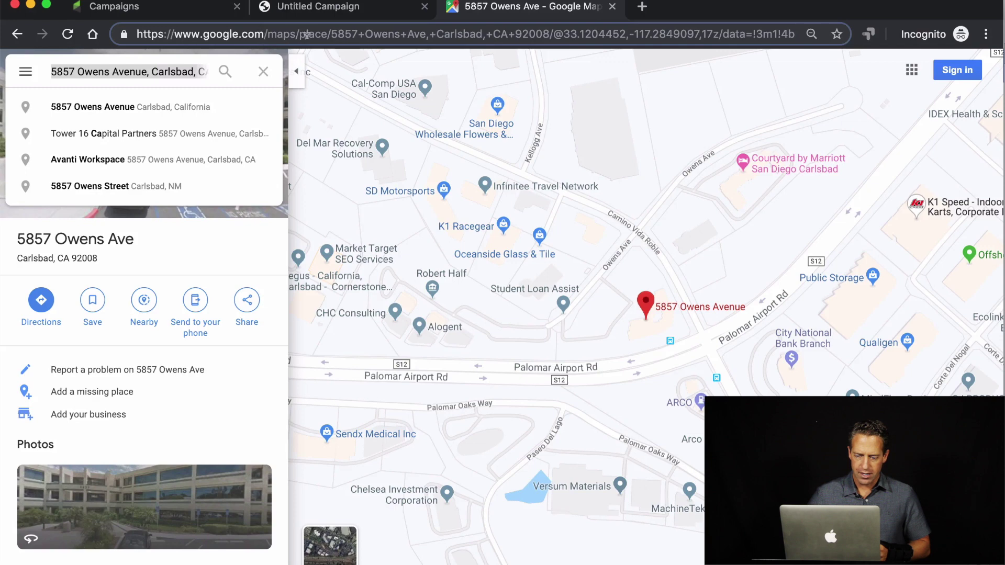
left_click_drag(330, 37, 135, 33)
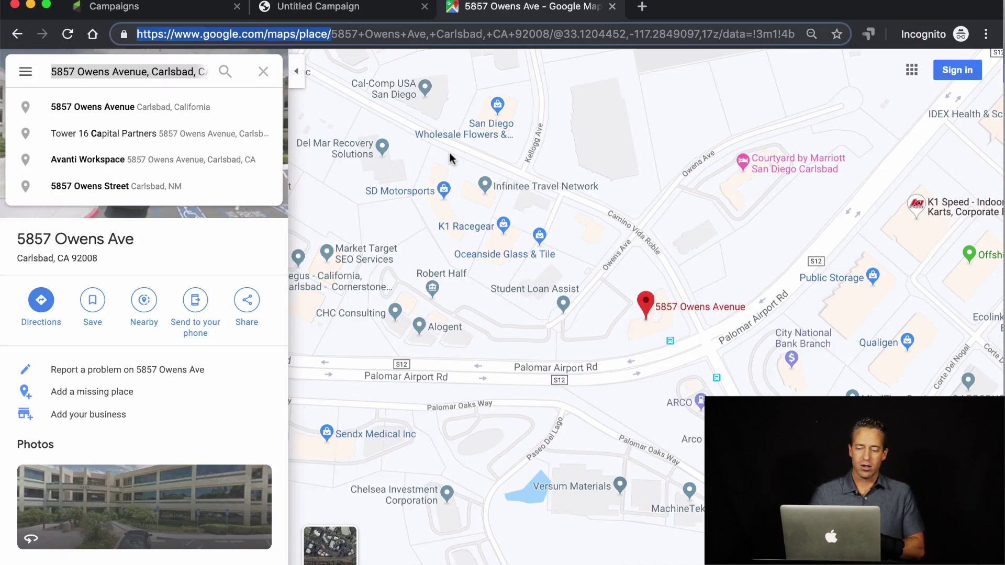
left_click(338, 34)
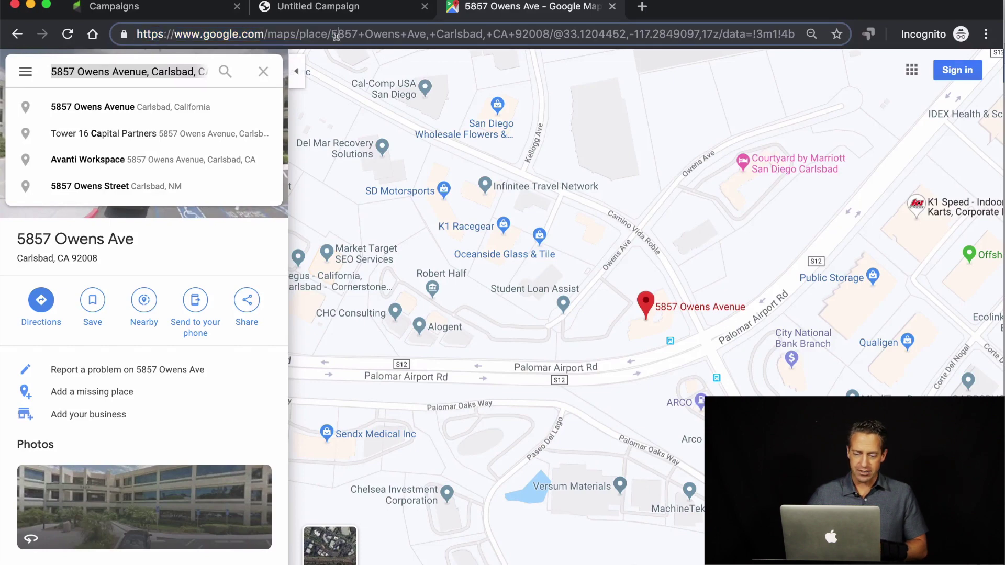
left_click_drag(331, 35, 137, 35)
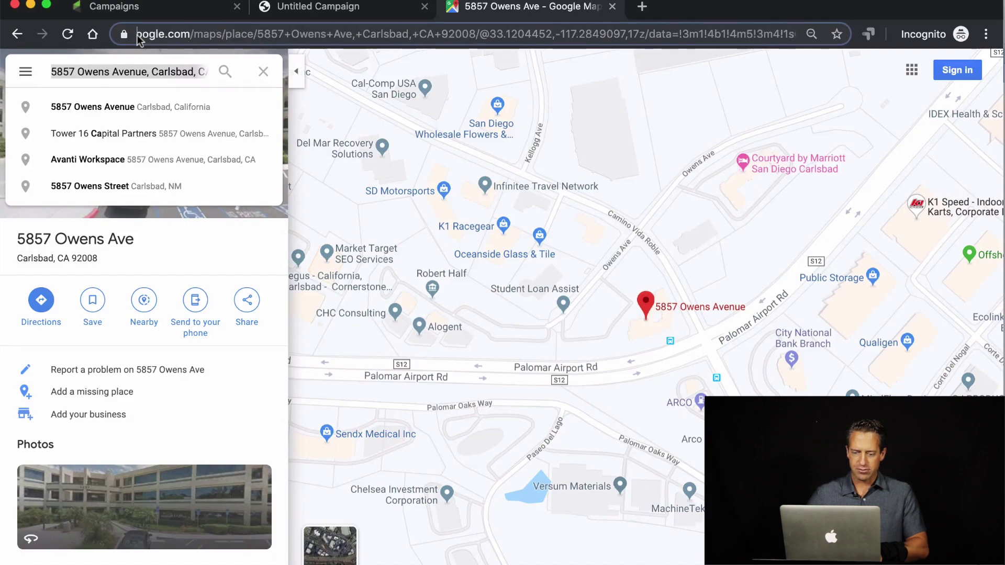
left_click_drag(136, 35, 136, 35)
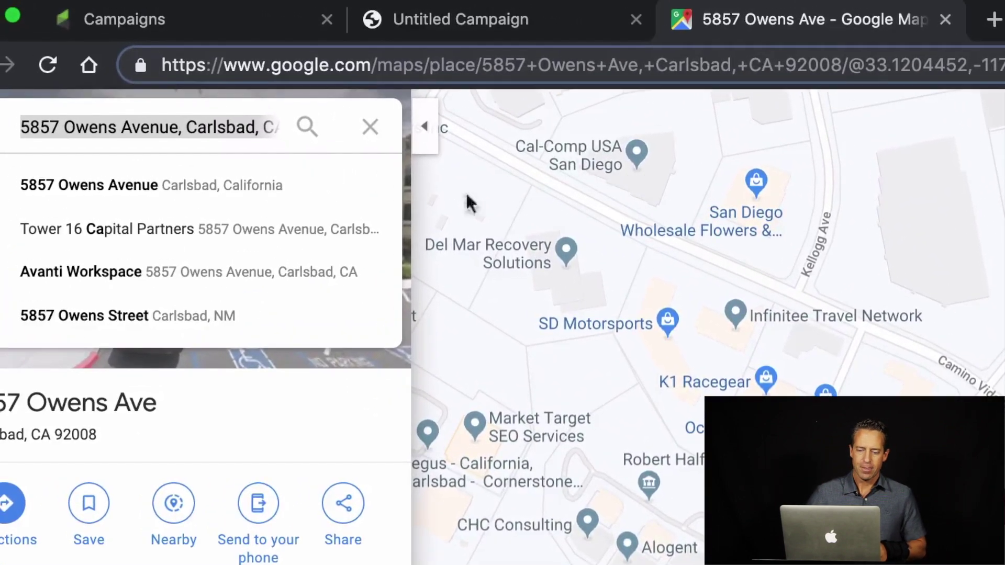
left_click(498, 24)
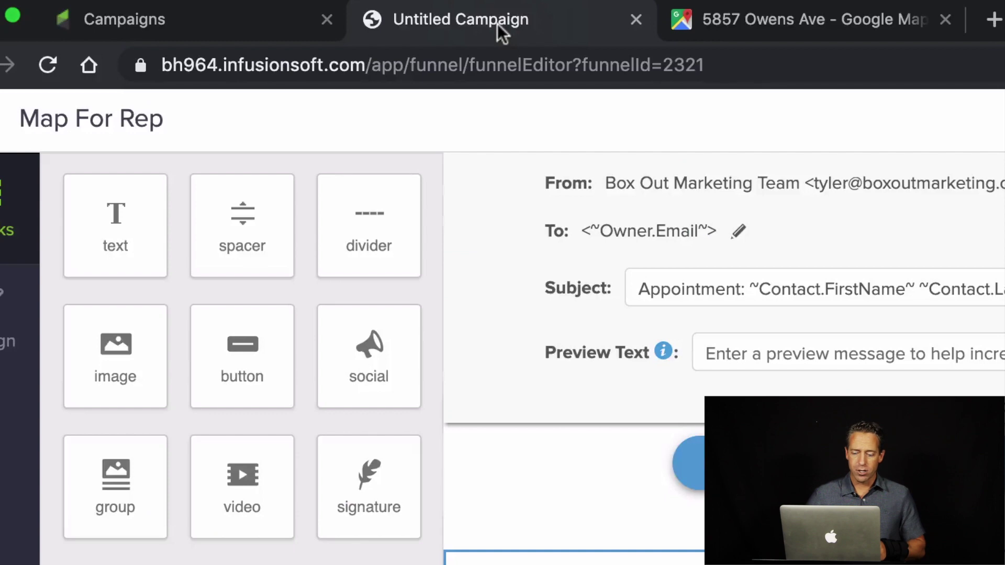
left_click(750, 30)
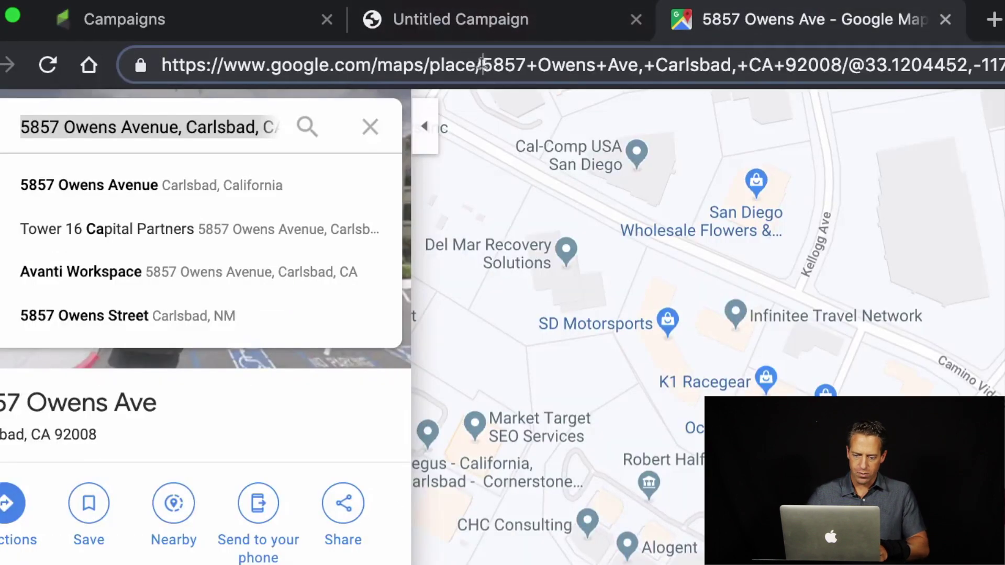
left_click_drag(480, 65, 161, 65)
key("super+c")
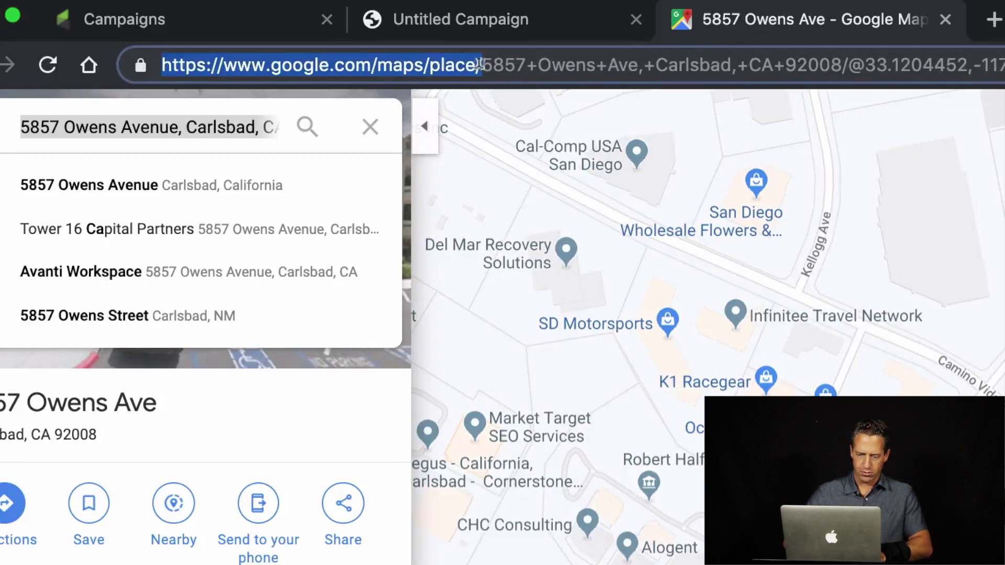
left_click(384, 20)
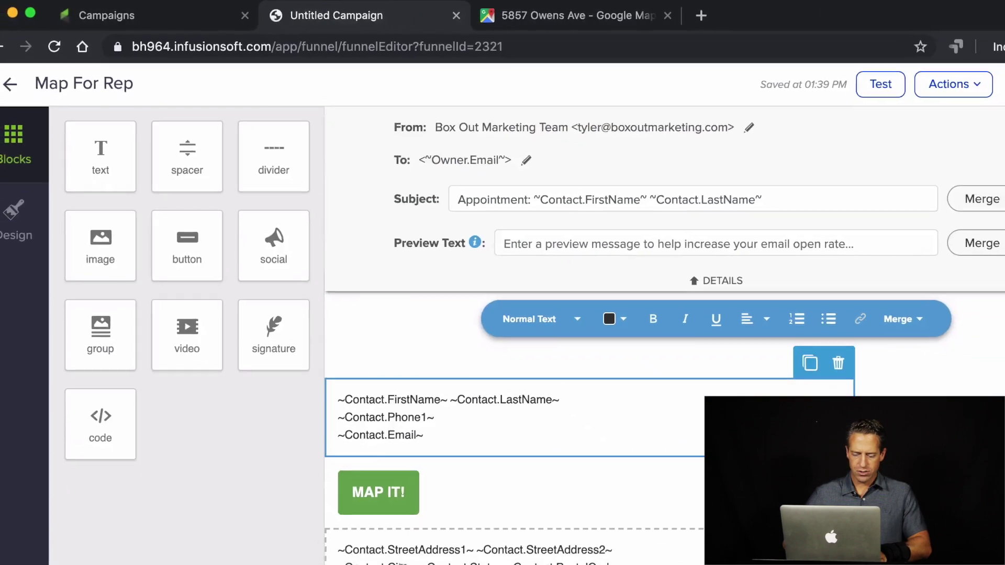
left_click(371, 507)
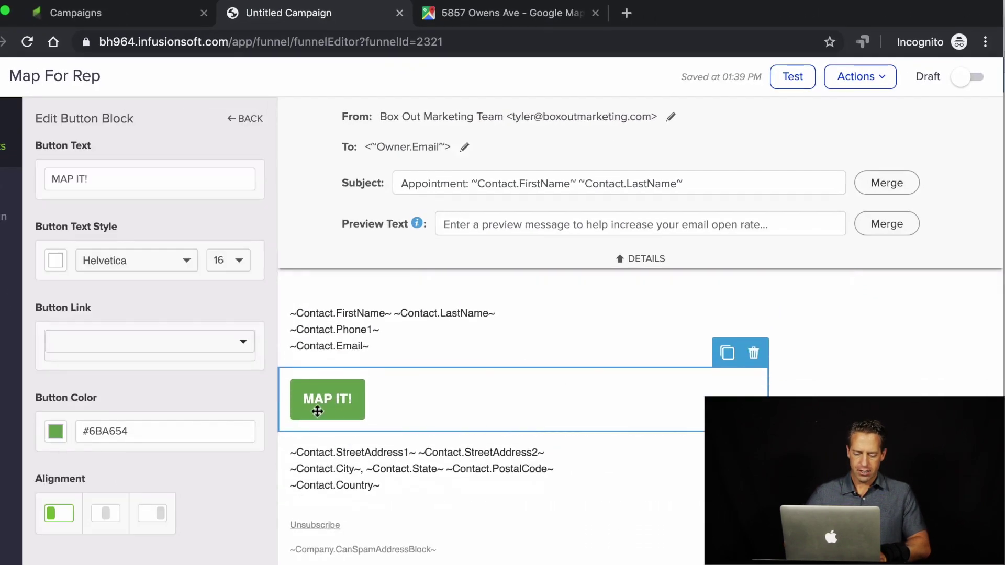
left_click(126, 350)
left_click(80, 361)
left_click(81, 370)
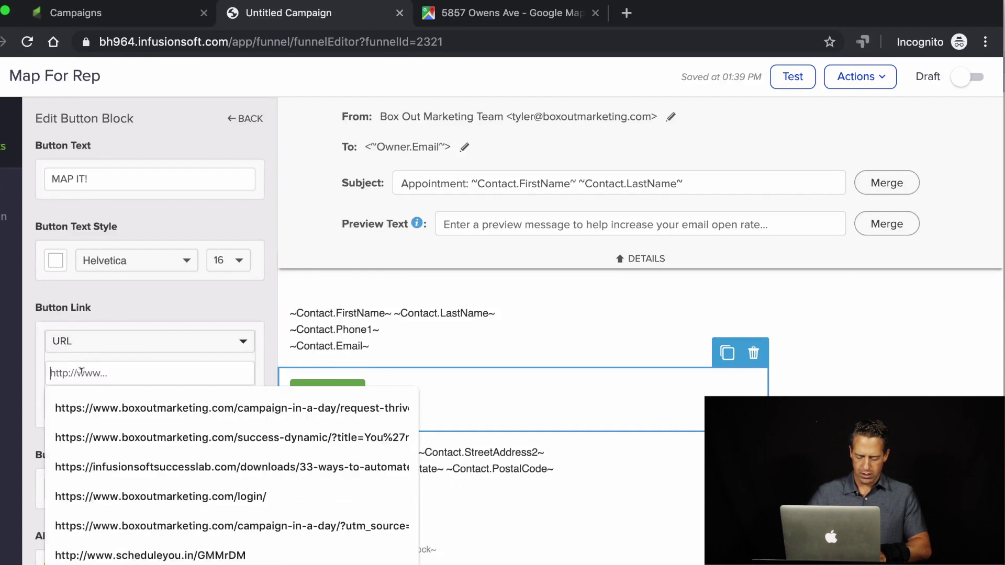
key("super+v")
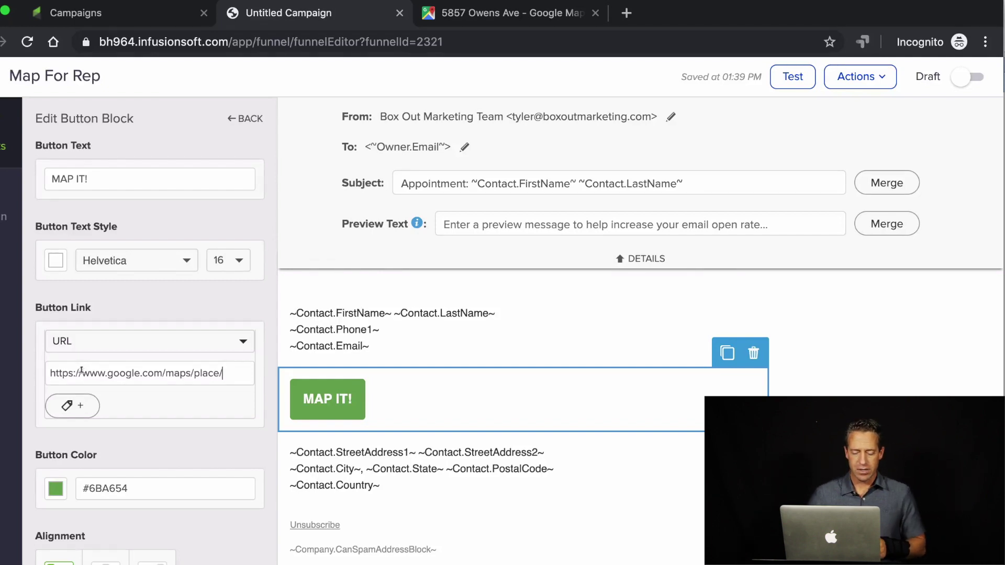
- Copy the contact address merge fields, from street address through country, and append them to the MAP IT! button's URL
left_click(390, 482)
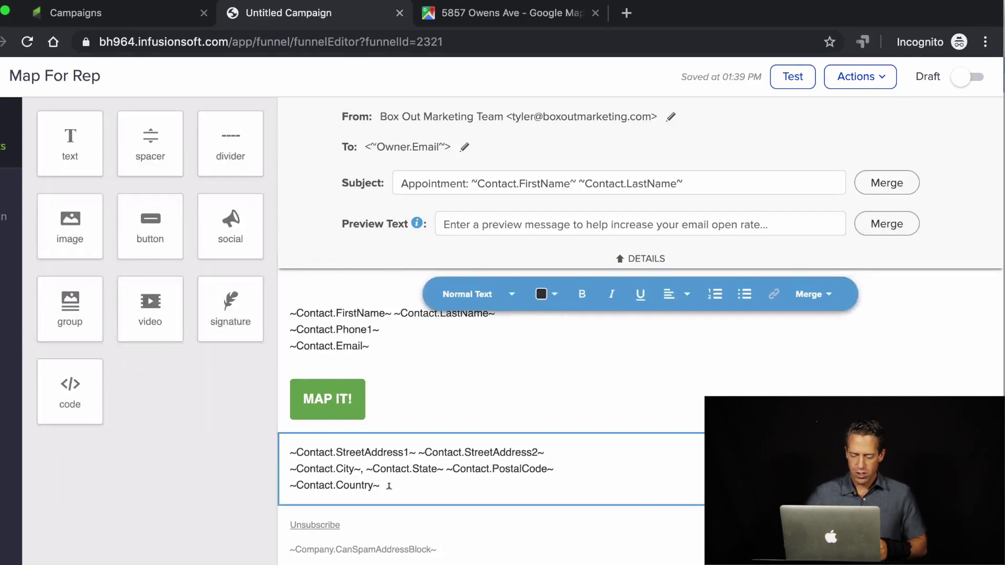
left_click_drag(370, 485, 283, 450)
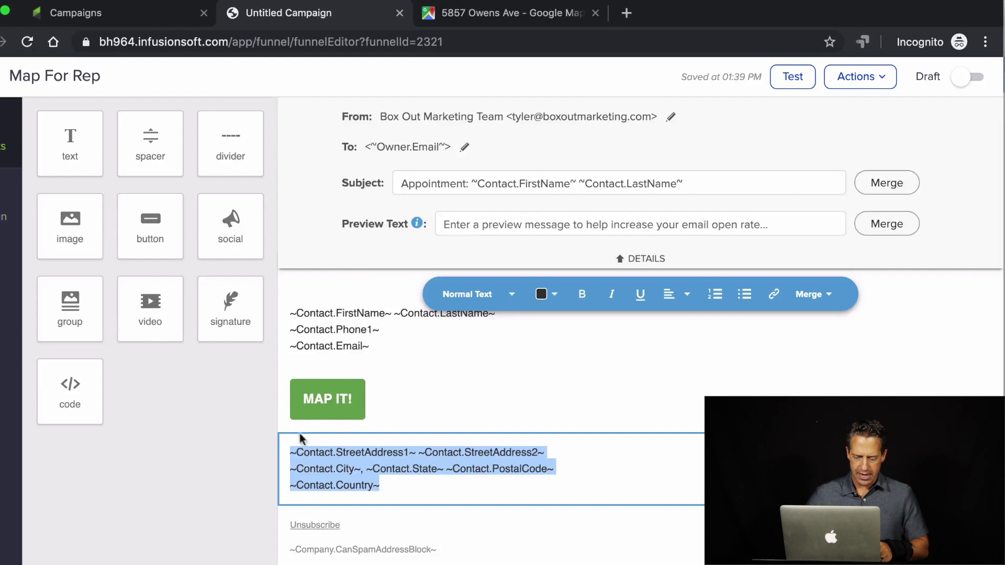
left_click(336, 416)
left_click(228, 372)
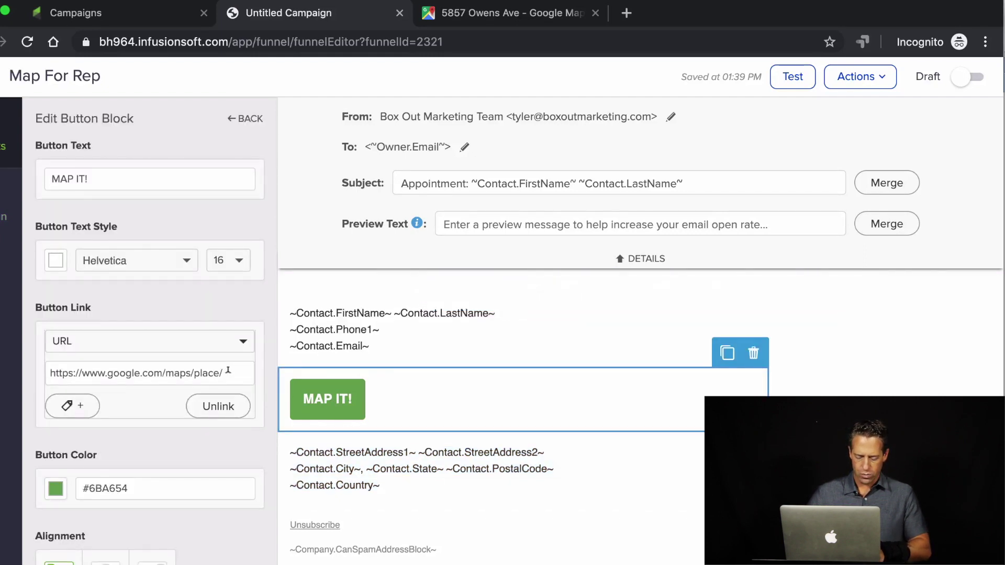
key("super+v")
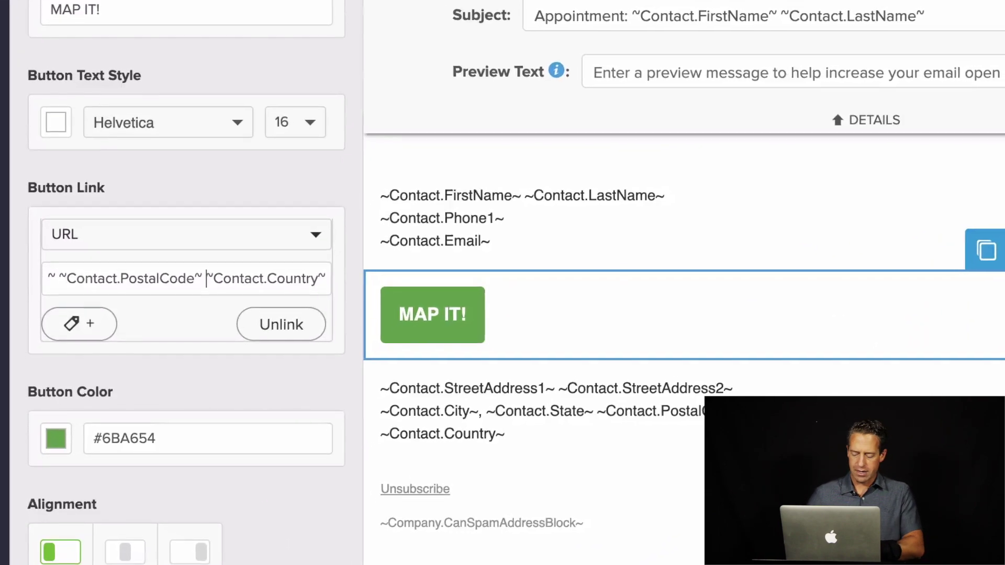
- In the MAP IT! button's URL, replace the spaces before the PostalCode and Country merge fields with plus signs
left_click(223, 283)
key("BackSpace")
type("+")
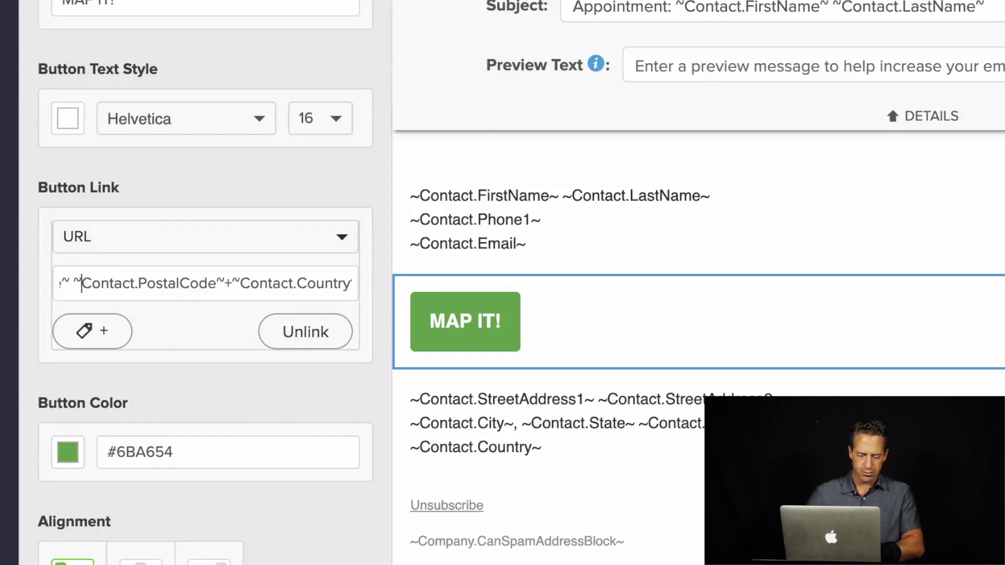
left_click(74, 283)
key("BackSpace")
type("+")
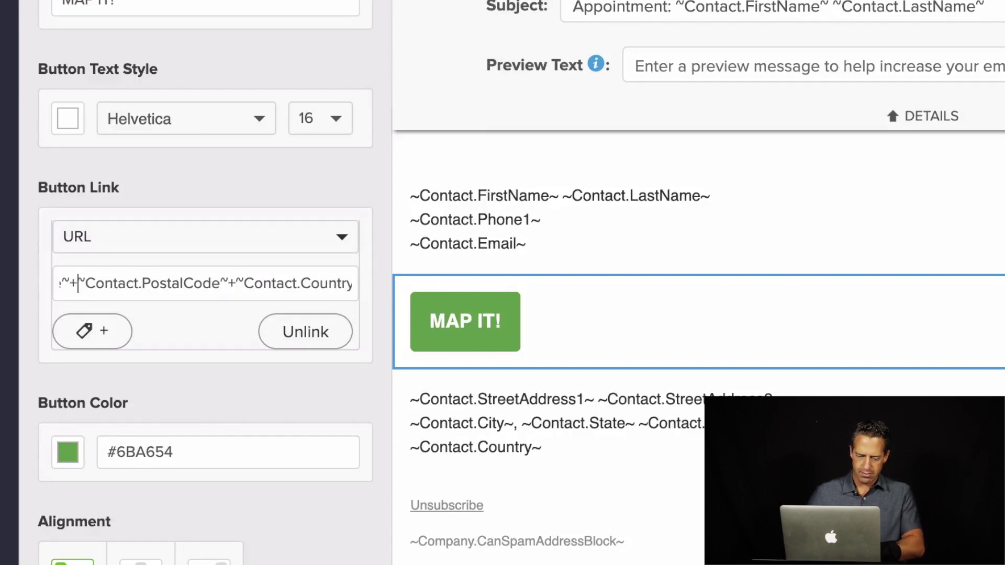
- Replace the comma and space between the City and State merge fields in the URL with a plus sign
left_click(175, 283)
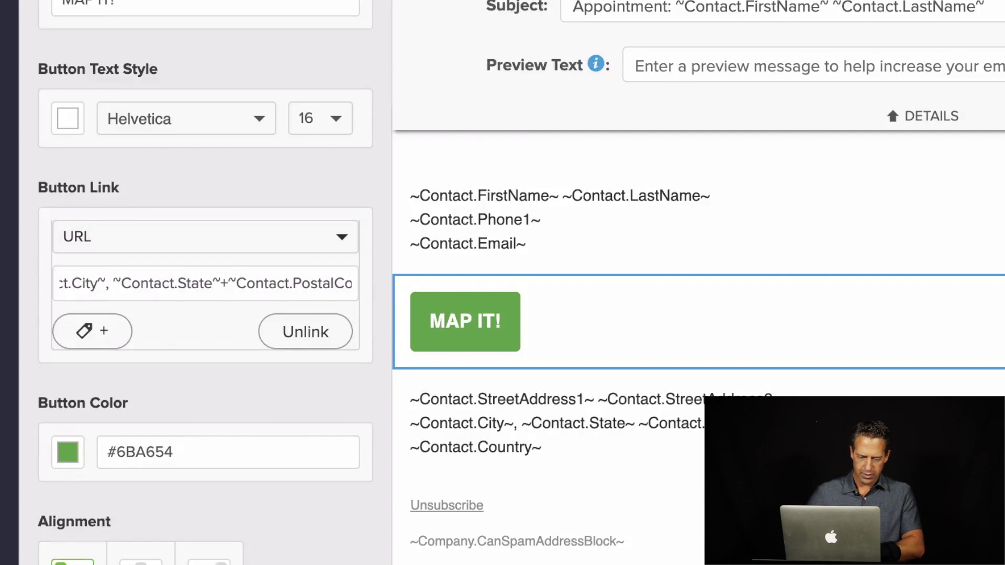
key("BackSpace")
key("BackSpace")
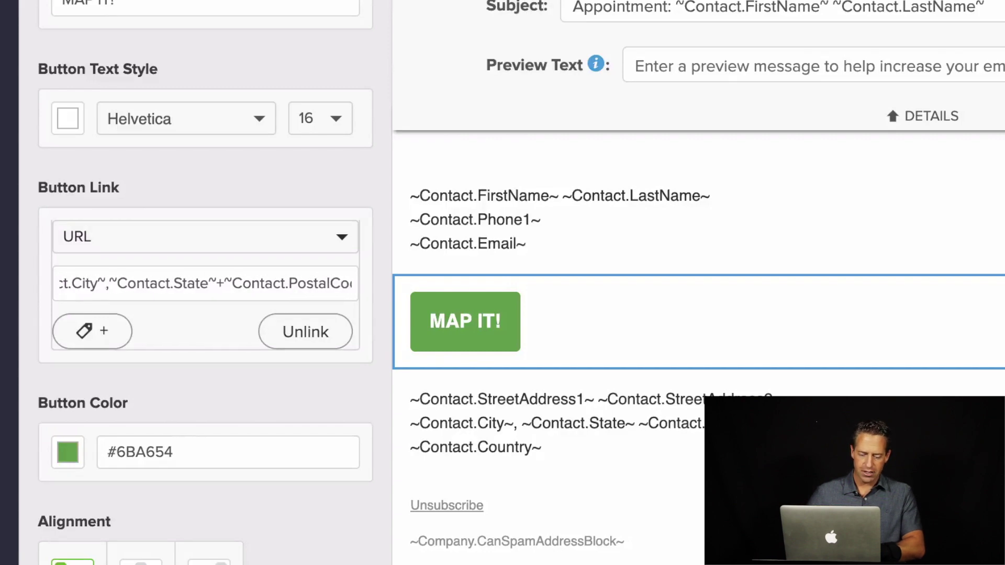
type("+")
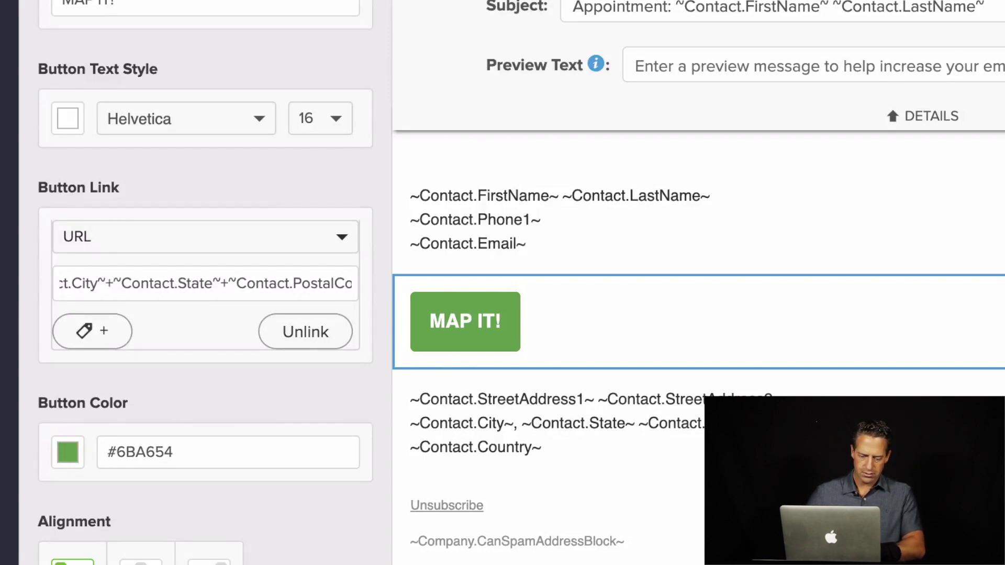
- Replace the spaces on both sides of the StreetAddress2 merge field in the URL with plus signs
key("Left")
key("Left")
key("Left")
key("BackSpace")
type("+")
key("Left")
key("Left")
key("Left")
key("Left")
key("Left")
key("Left")
key("Left")
key("Left")
key("Left")
key("Left")
key("Left")
key("Left")
key("Left")
key("Left")
key("Left")
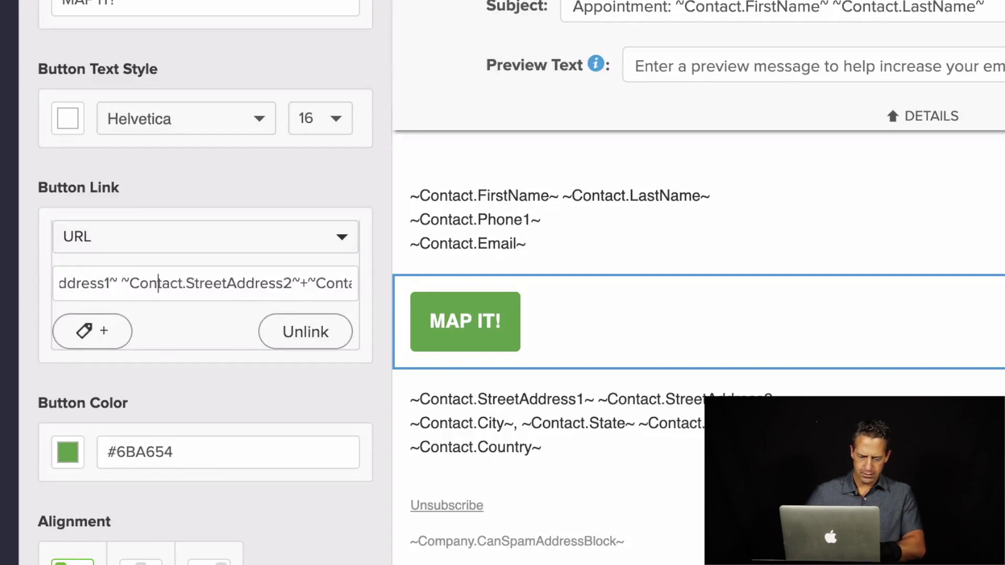
key("BackSpace")
type("+")
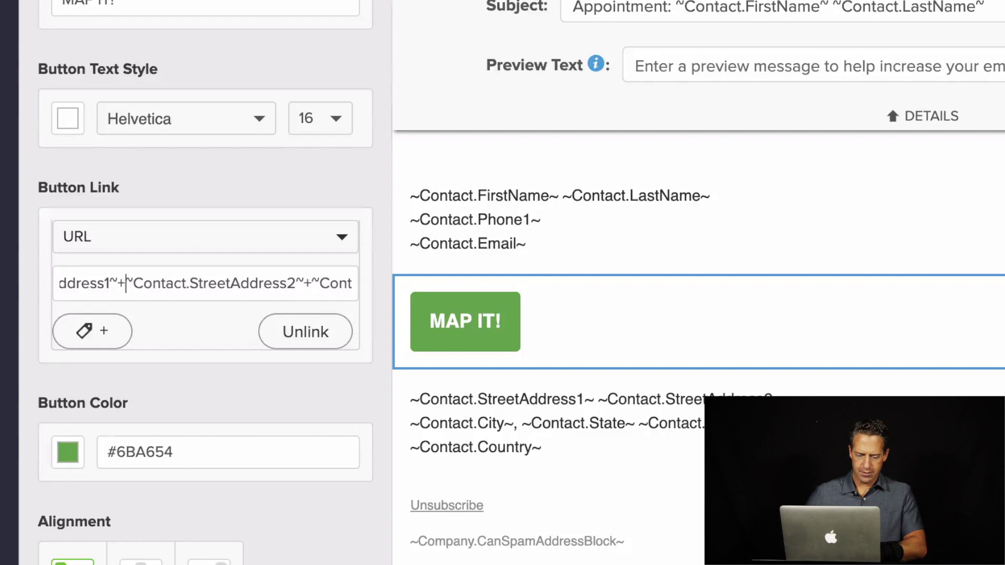
- Examine the complete MAP IT! button URL from start to end for leftover spaces between the merge fields
key("Left")
key("Left")
key("Left")
key("Left")
key("Left")
key("Left")
key("Left")
key("Left")
key("Left")
key("Left")
key("Left")
key("Left")
key("Left")
key("Left")
key("Left")
key("Left")
key("Left")
key("Left")
key("Left")
key("Left")
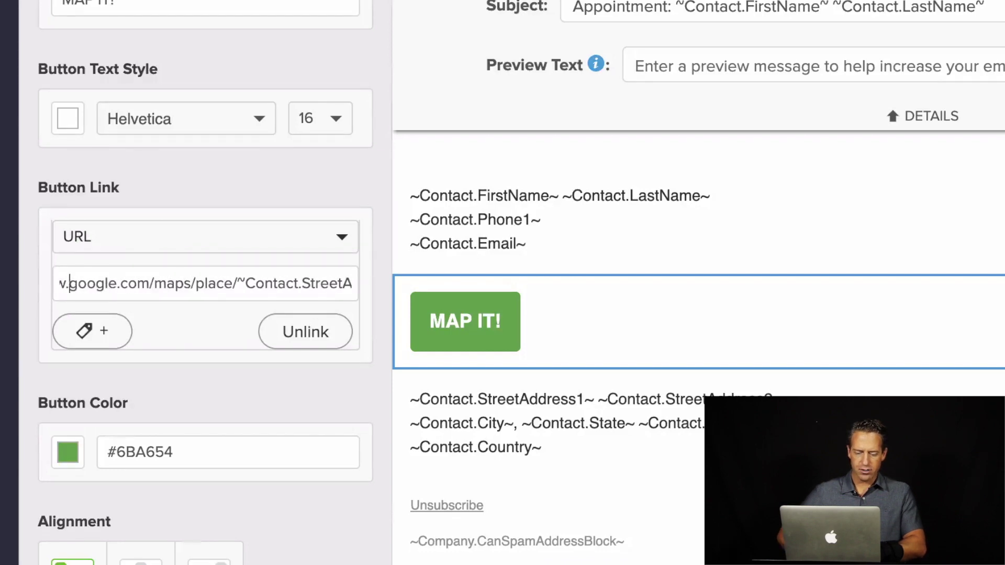
key("Left")
key("Left")
key("Left")
key("Left")
key("Left")
key("Left")
key("Left")
key("Left")
key("Left")
key("Left")
key("Left")
key("Left")
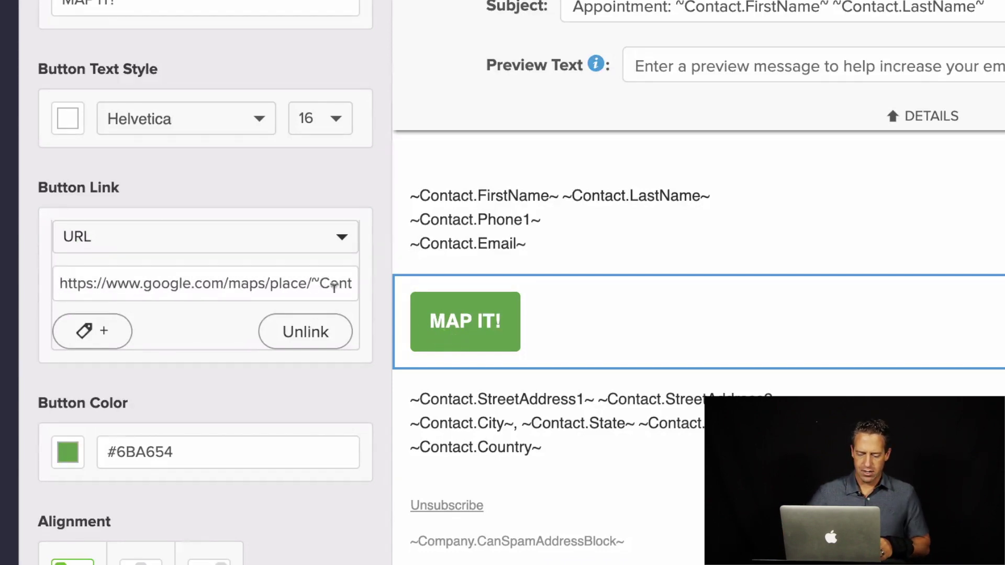
left_click_drag(309, 283, 317, 283)
key("Right")
key("Right")
key("Right")
key("Right")
key("Right")
key("Right")
key("Right")
key("Right")
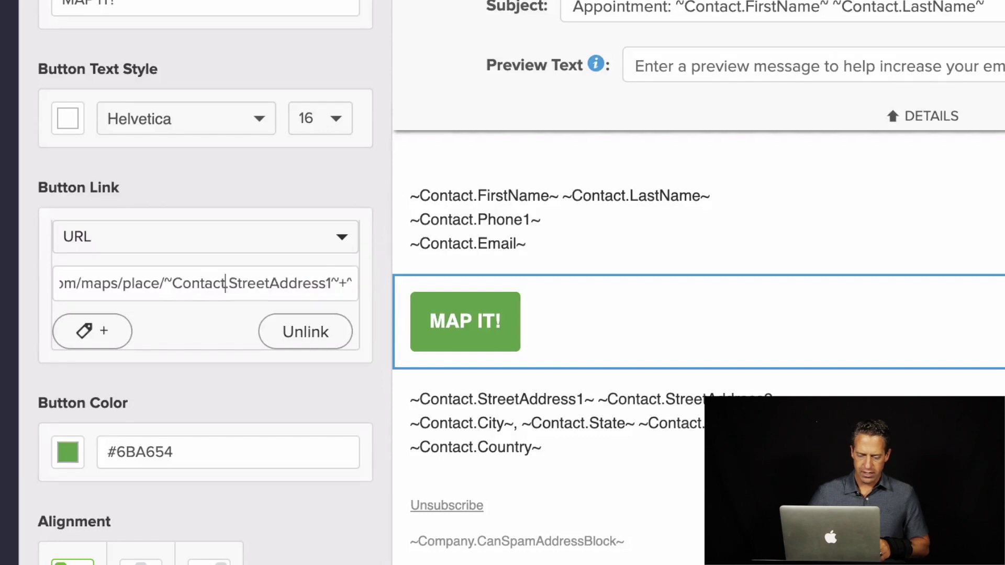
key("Right")
key("Right")
key("Right")
key("Right")
key("Right")
key("Right")
key("Right")
key("Right")
key("Right")
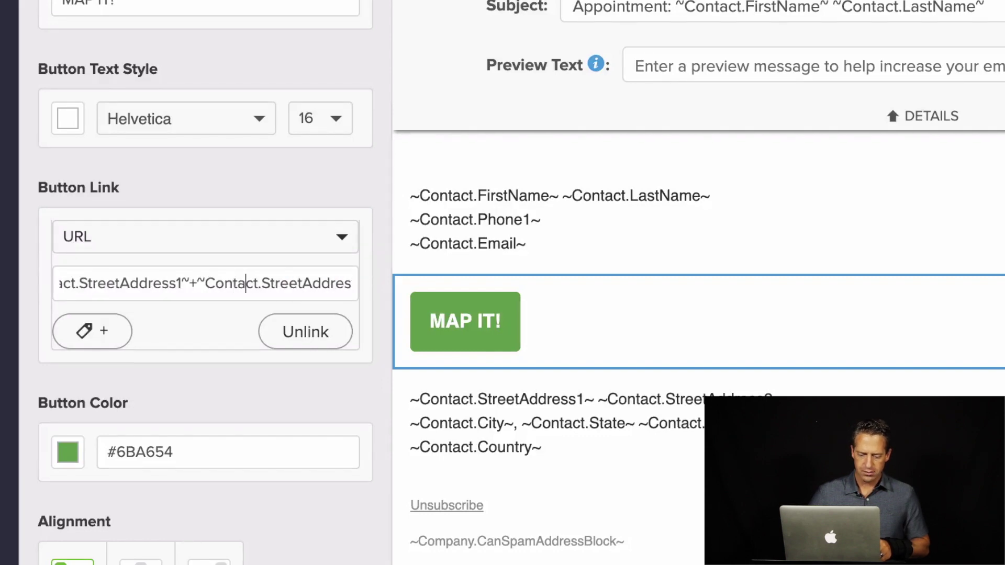
key("Right")
key("Right")
key("Right")
key("Right")
key("Right")
key("Right")
key("Right")
key("Right")
key("Right")
key("Right")
key("Right")
key("Right")
key("Right")
key("Right")
key("Right")
key("Right")
key("Right")
key("Right")
key("Right")
key("Right")
key("Right")
key("Right")
key("Right")
key("Right")
key("Right")
key("Right")
key("Right")
key("Right")
key("Right")
key("Right")
key("Right")
key("Right")
key("Right")
key("Right")
key("Right")
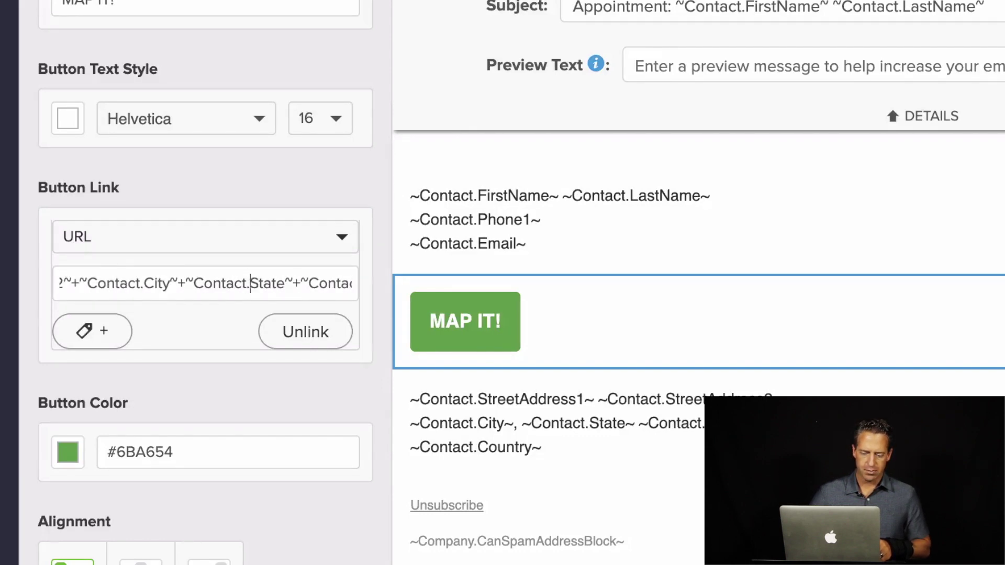
key("Right")
key("Right")
key("Right")
key("Right")
key("Right")
key("Right")
key("Right")
key("Right")
key("Right")
key("Right")
key("Right")
key("Right")
key("Right")
key("Right")
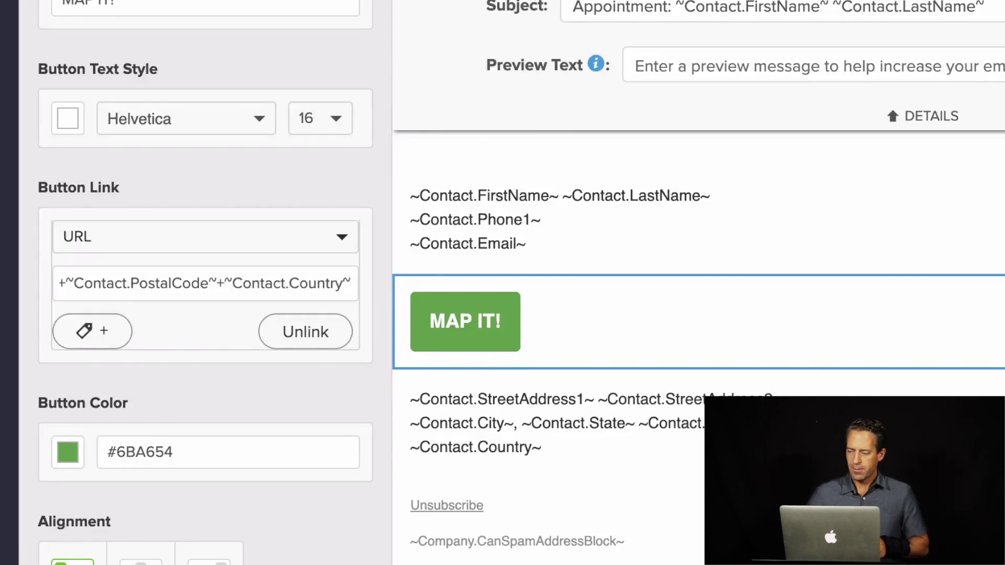
key("Up")
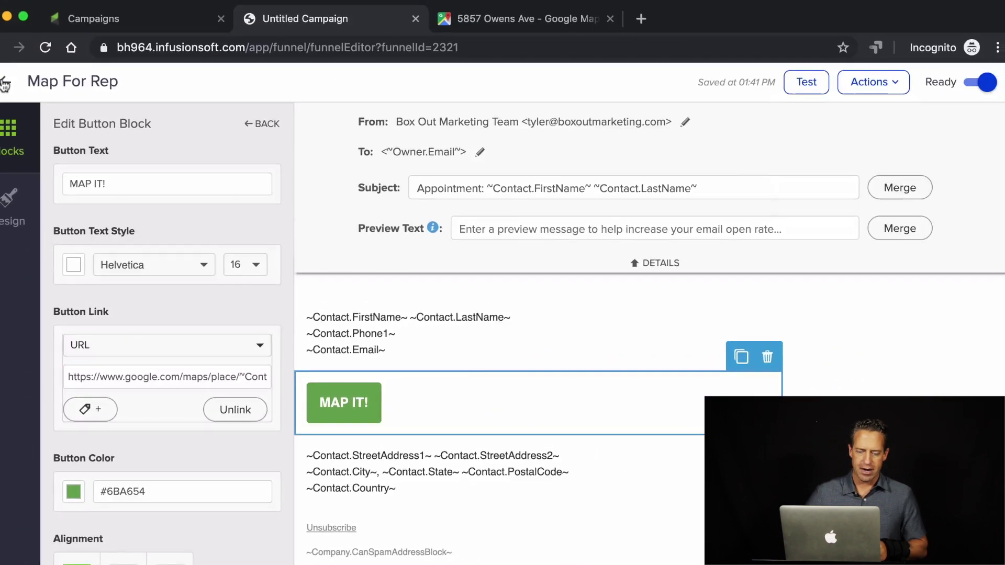
- Leave the Map For Rep email, mark the Appointment Reminders sequence as ready and publish the Stage 4: Sales Appointments campaign
left_click(5, 84)
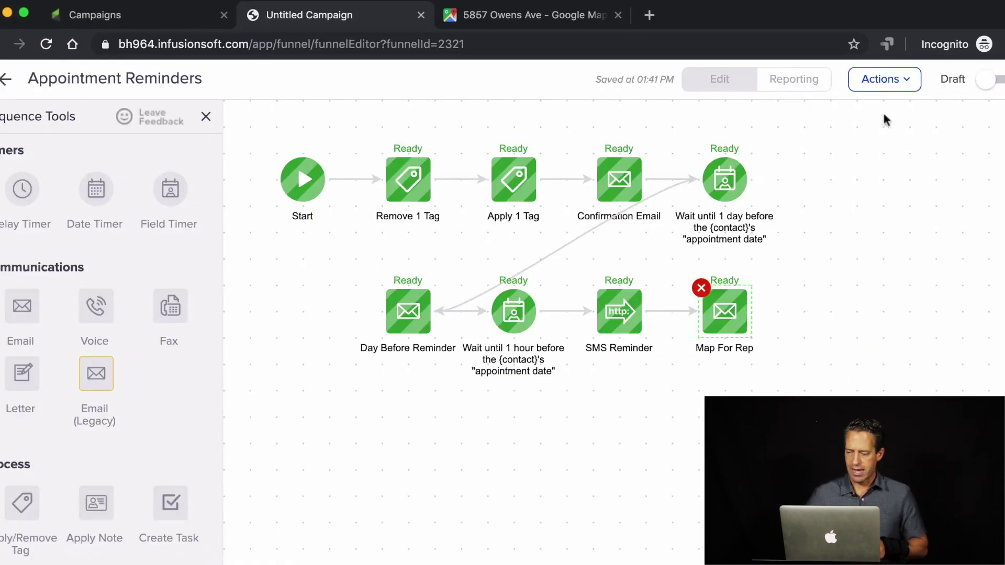
left_click(984, 79)
left_click(8, 80)
left_click(975, 81)
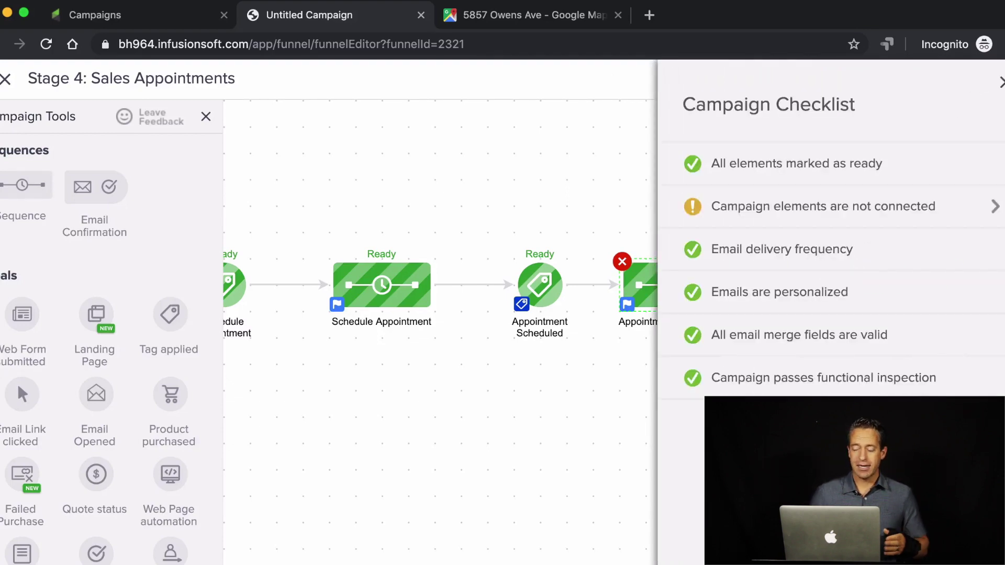
left_click(837, 445)
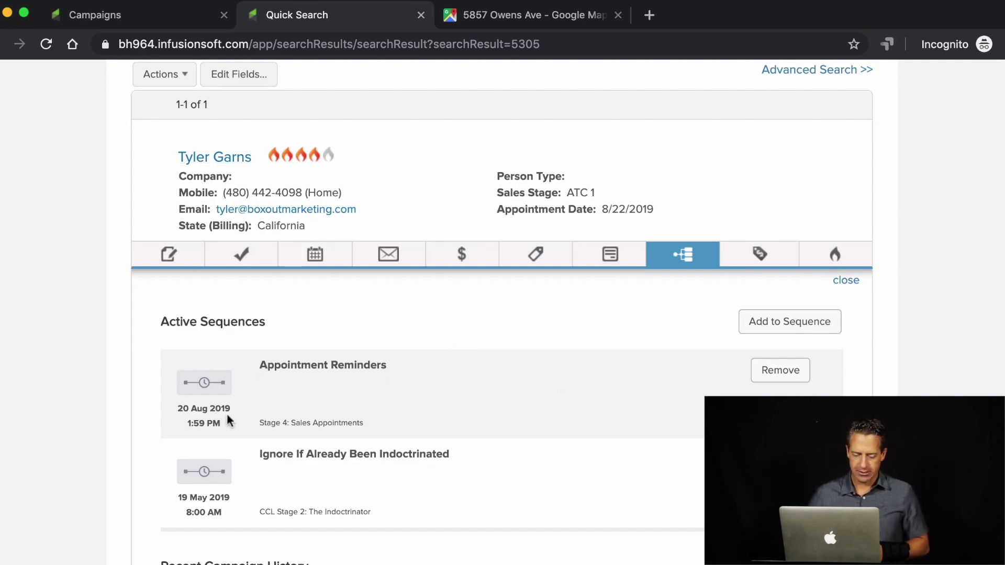
- Reload the contact's search result and examine the campaign section down to Upcoming Campaign Items
scroll(24, 433, "down", 15)
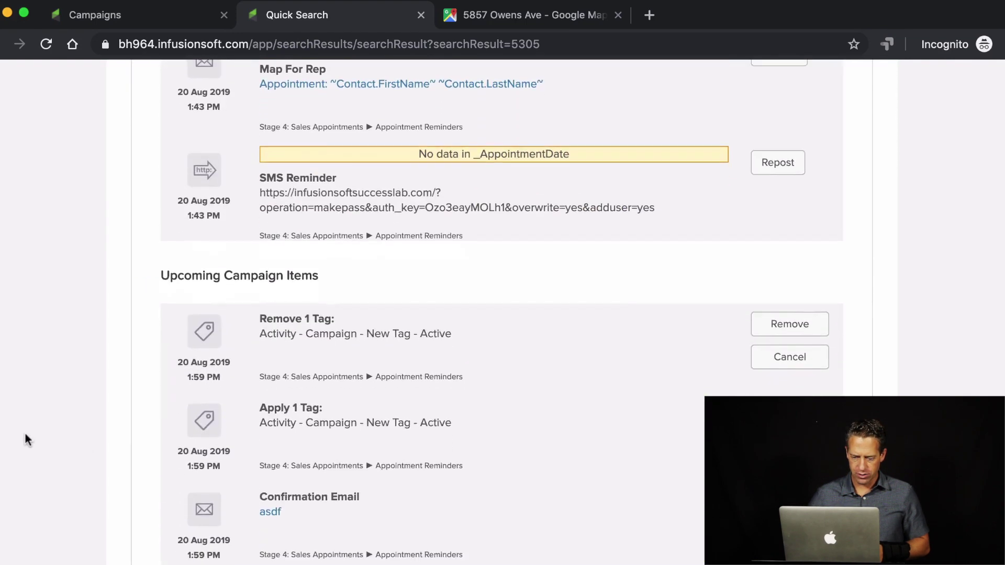
scroll(24, 432, "down", 2)
key("super+r")
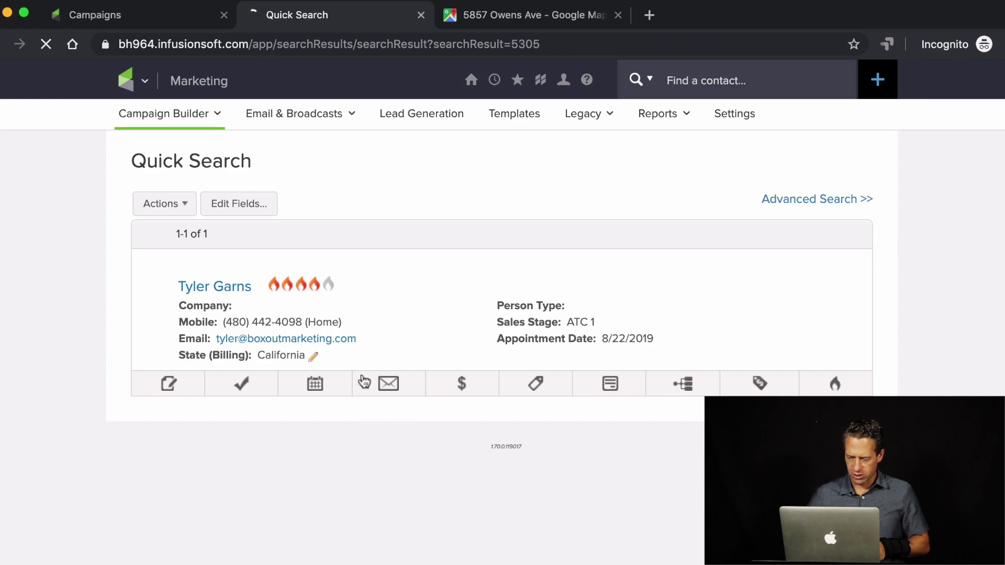
left_click(682, 384)
scroll(89, 478, "down", 8)
scroll(89, 478, "down", 10)
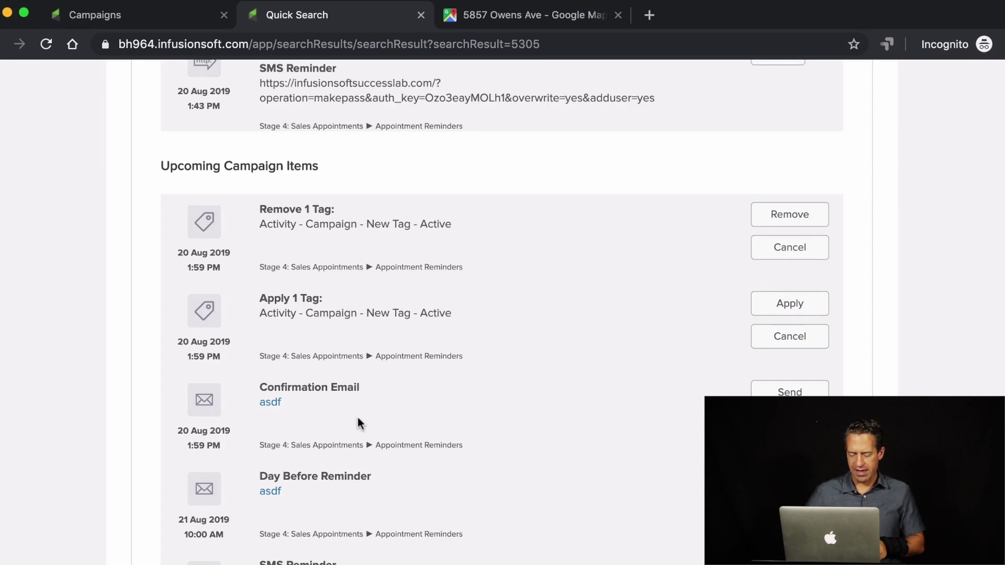
- Send the Map For Rep email immediately from the contact's upcoming campaign items
triple_click(287, 387)
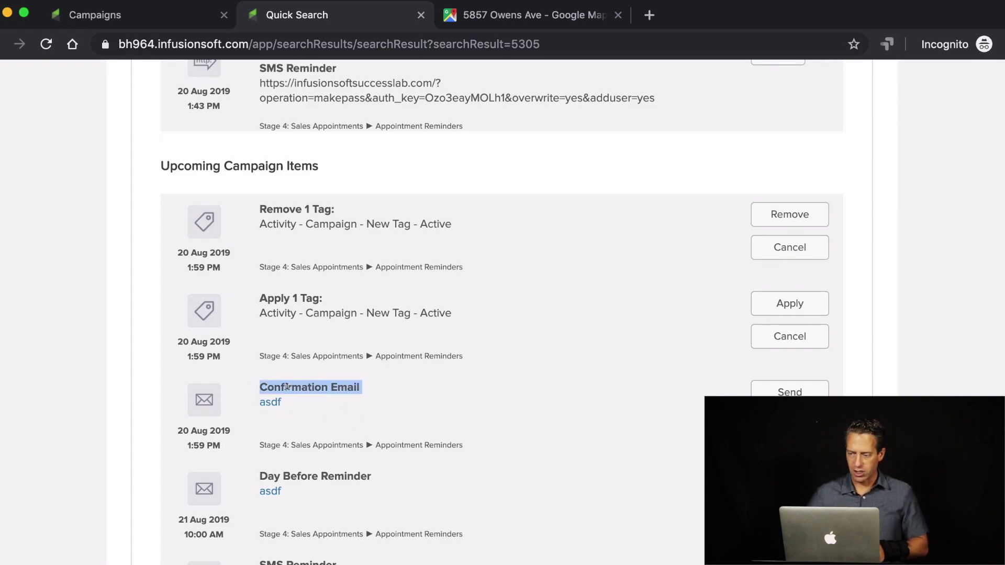
triple_click(293, 475)
scroll(333, 478, "down", 2)
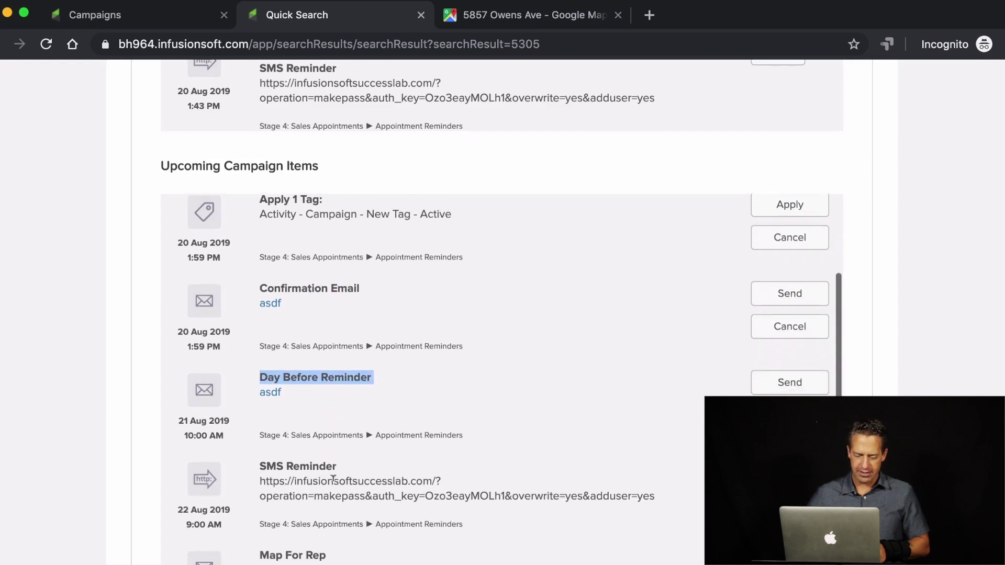
scroll(319, 463, "down", 1)
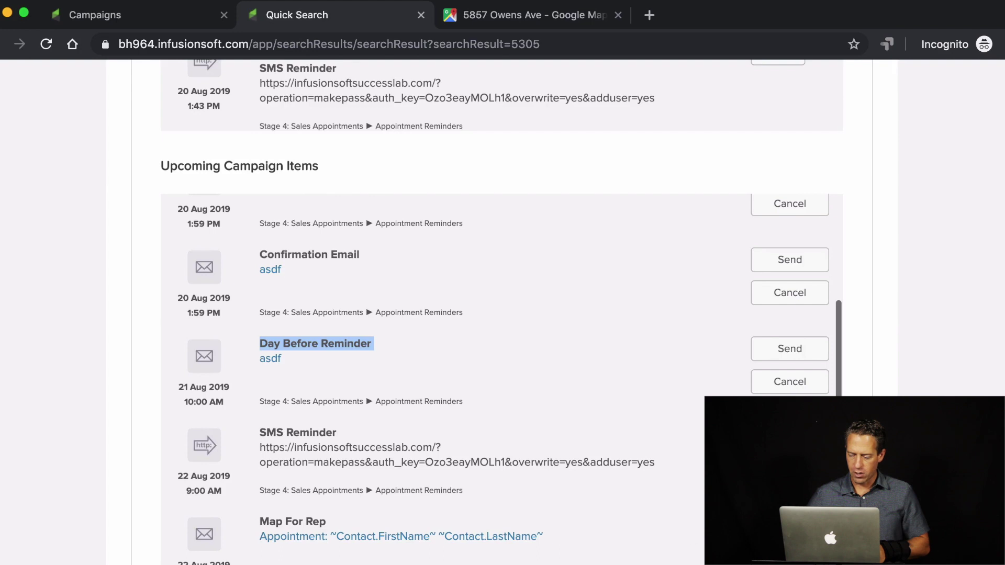
left_click(789, 527)
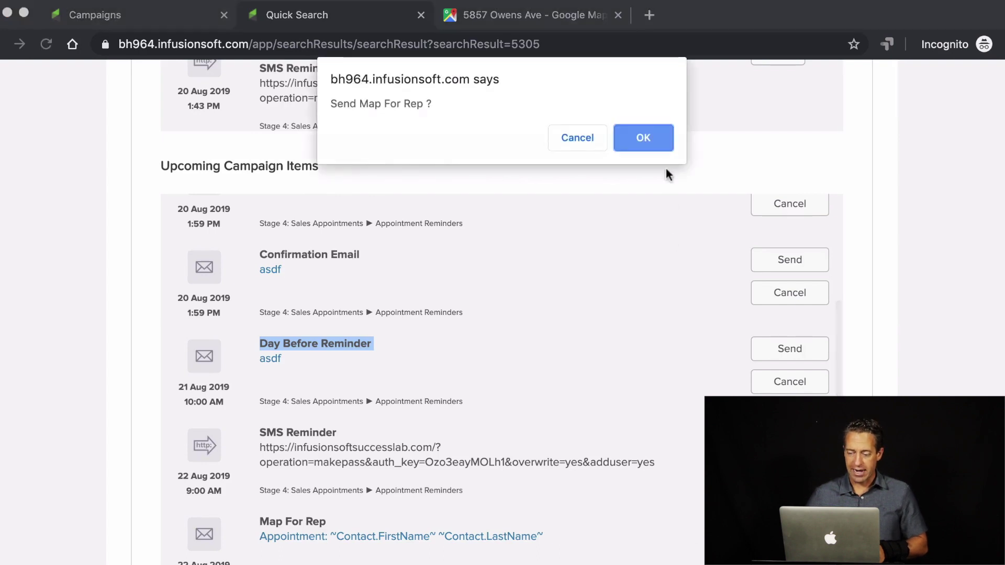
left_click(642, 137)
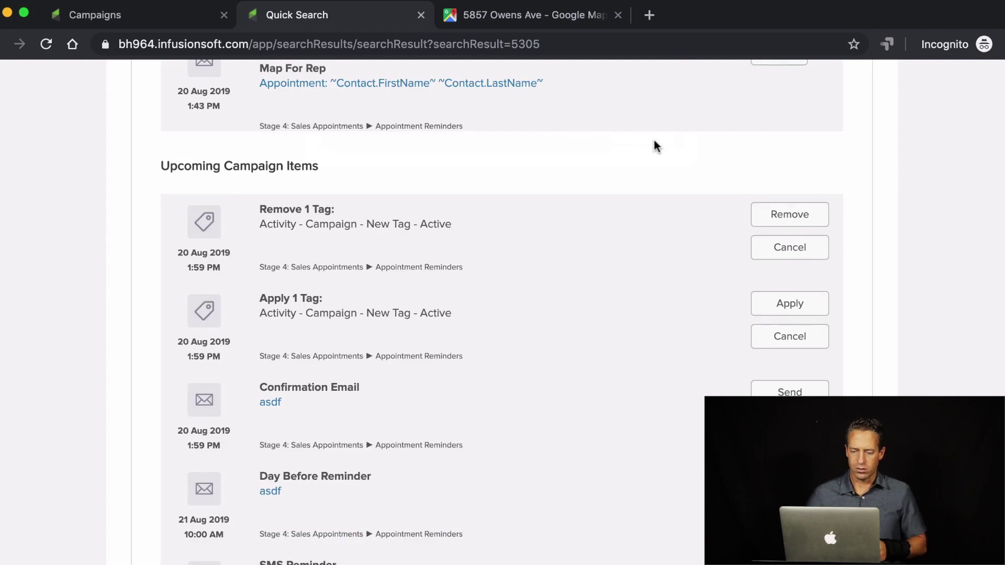
- Open the contact's full record from the search results
scroll(209, 136, "up", 10)
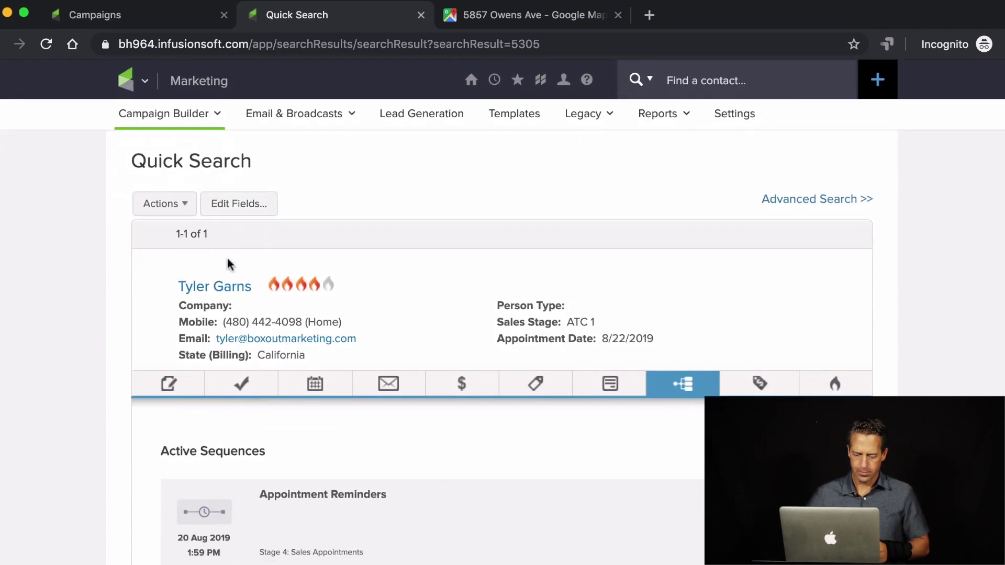
left_click(222, 286)
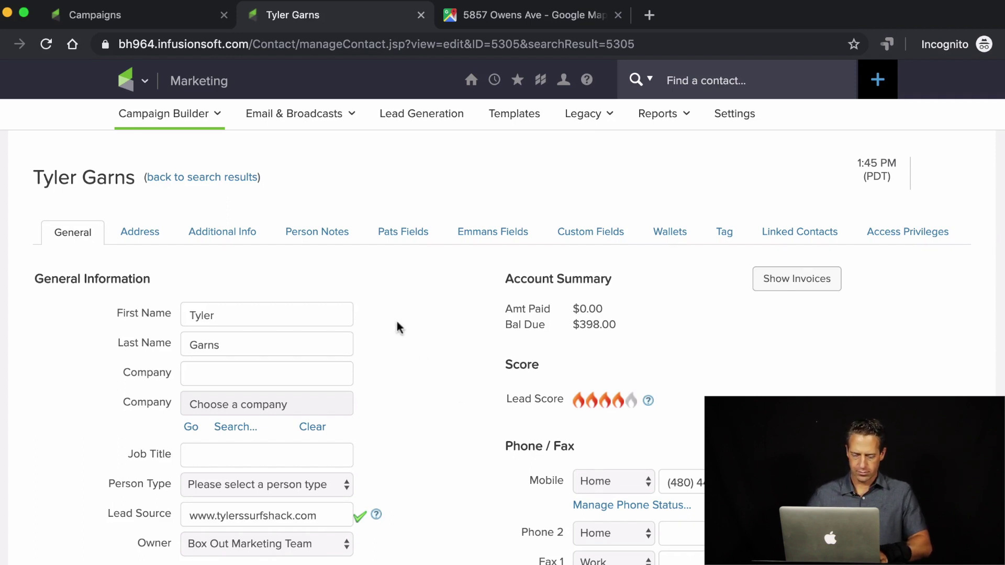
- Switch to the Gmail inbox, open the newest Appointment email and mark the message as looking safe
key("super+Tab")
key("super+Tab")
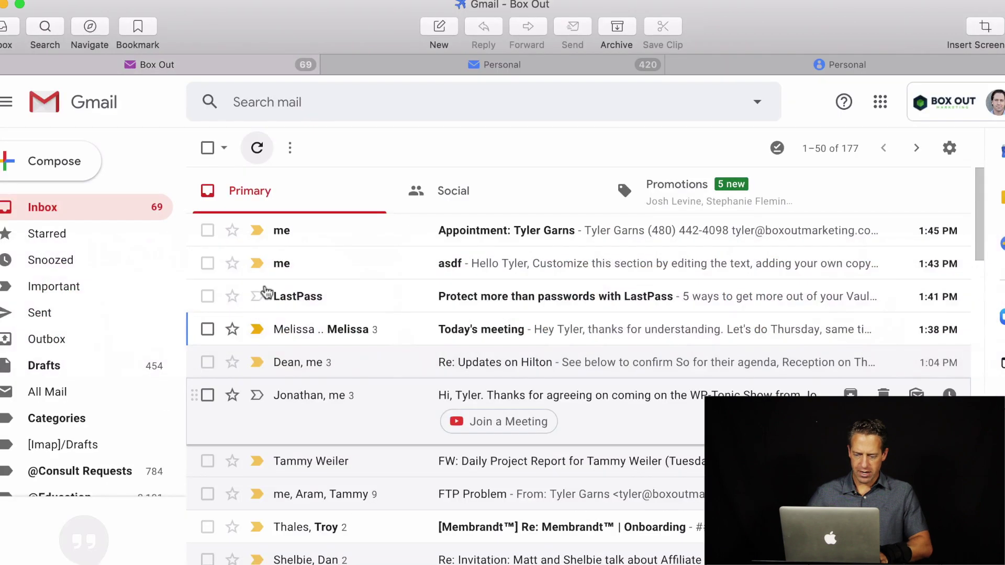
left_click(403, 229)
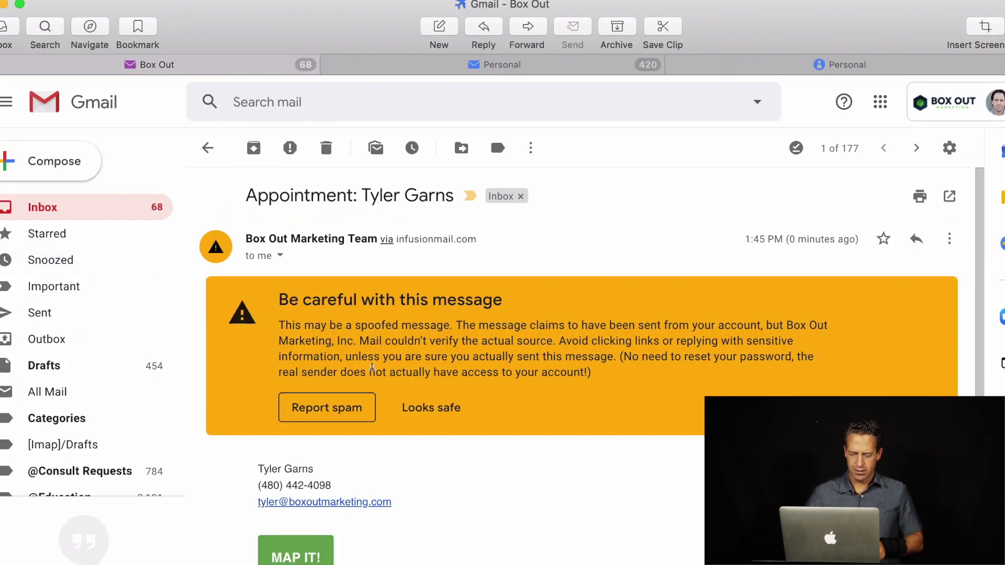
left_click(422, 408)
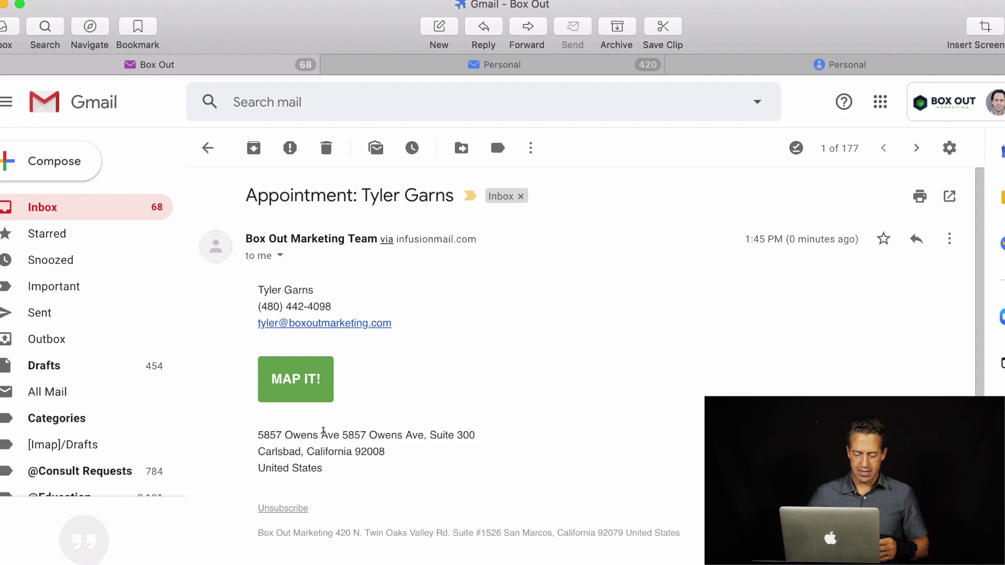
- Follow the MAP IT! button in the email to Google Maps and dismiss the Slack notification
left_click(288, 378)
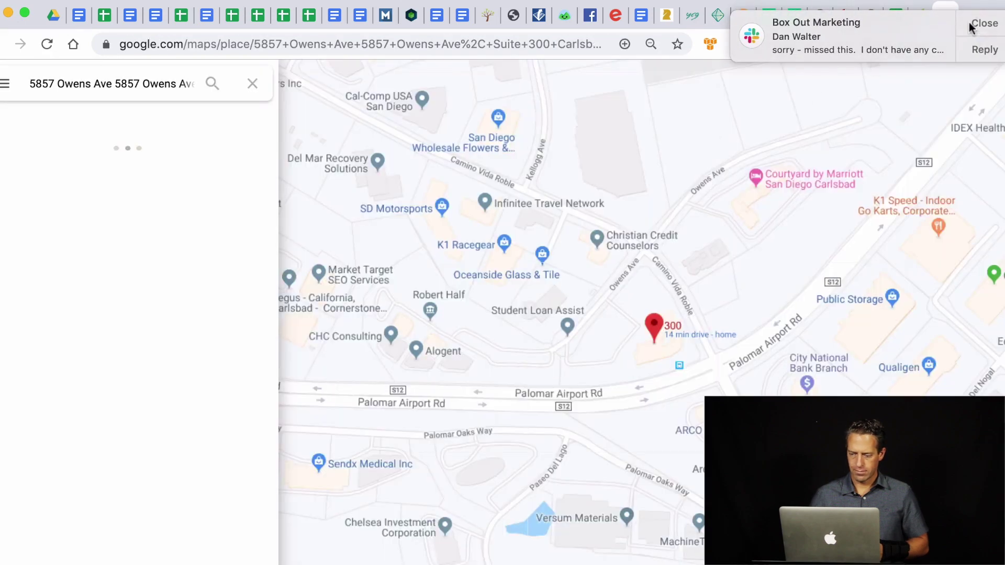
left_click(969, 24)
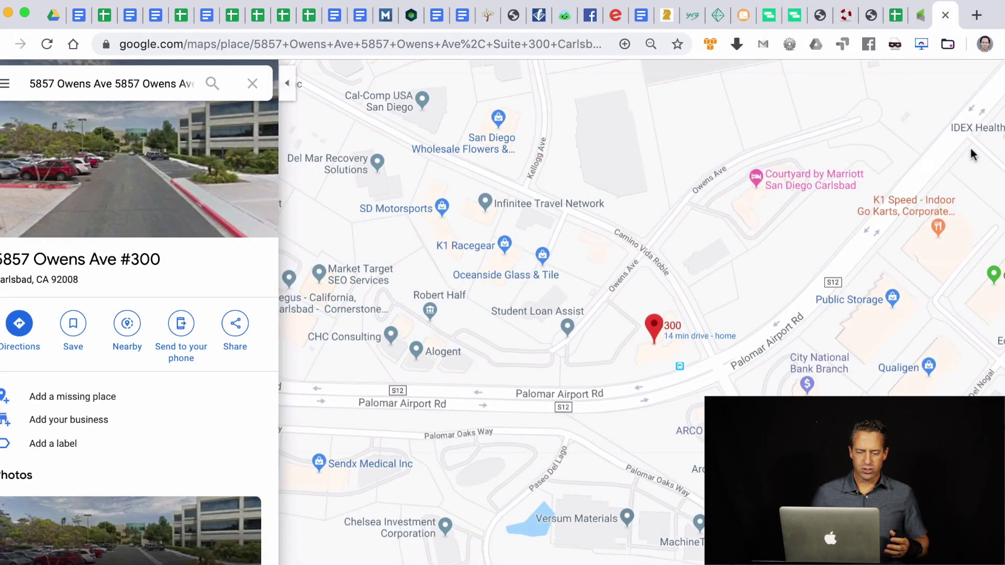